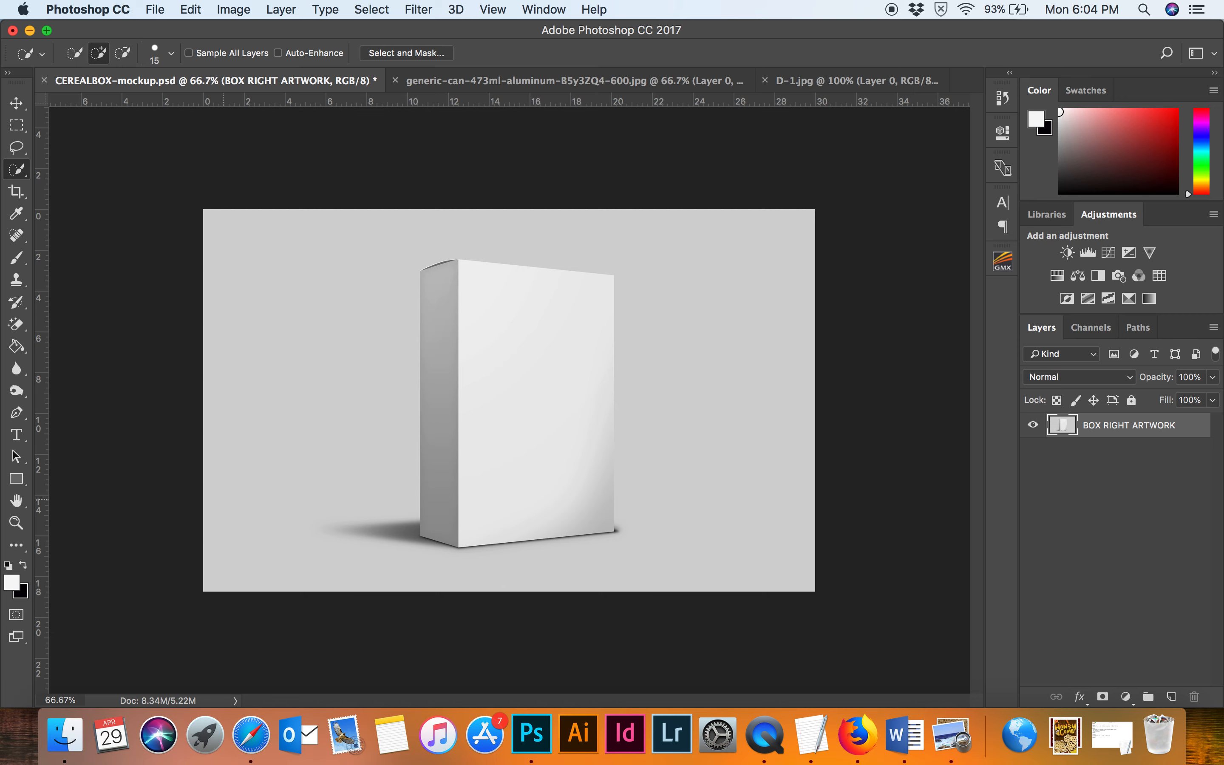
# Place the HoneycombCOVER.jpg image from Downloads into the cereal box mockup document.
pyautogui.click(63, 737)
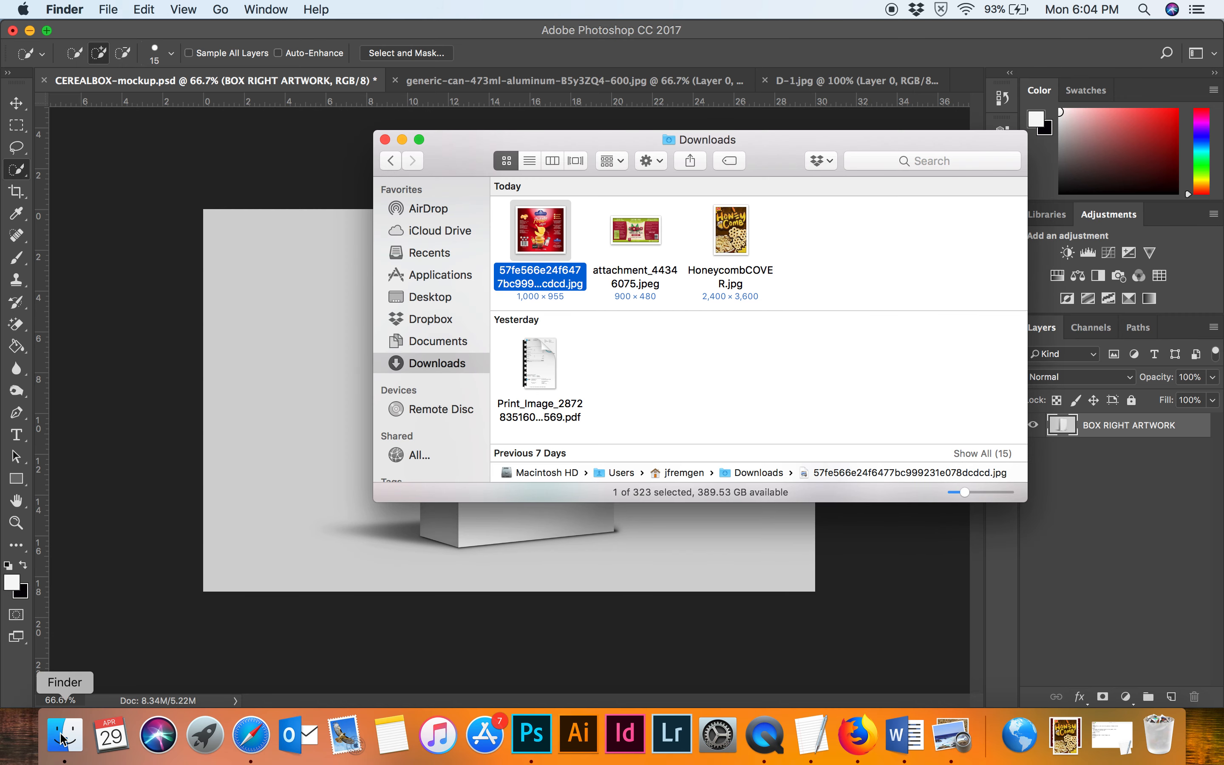
pyautogui.click(809, 287)
pyautogui.moveTo(731, 237); pyautogui.dragTo(274, 337)
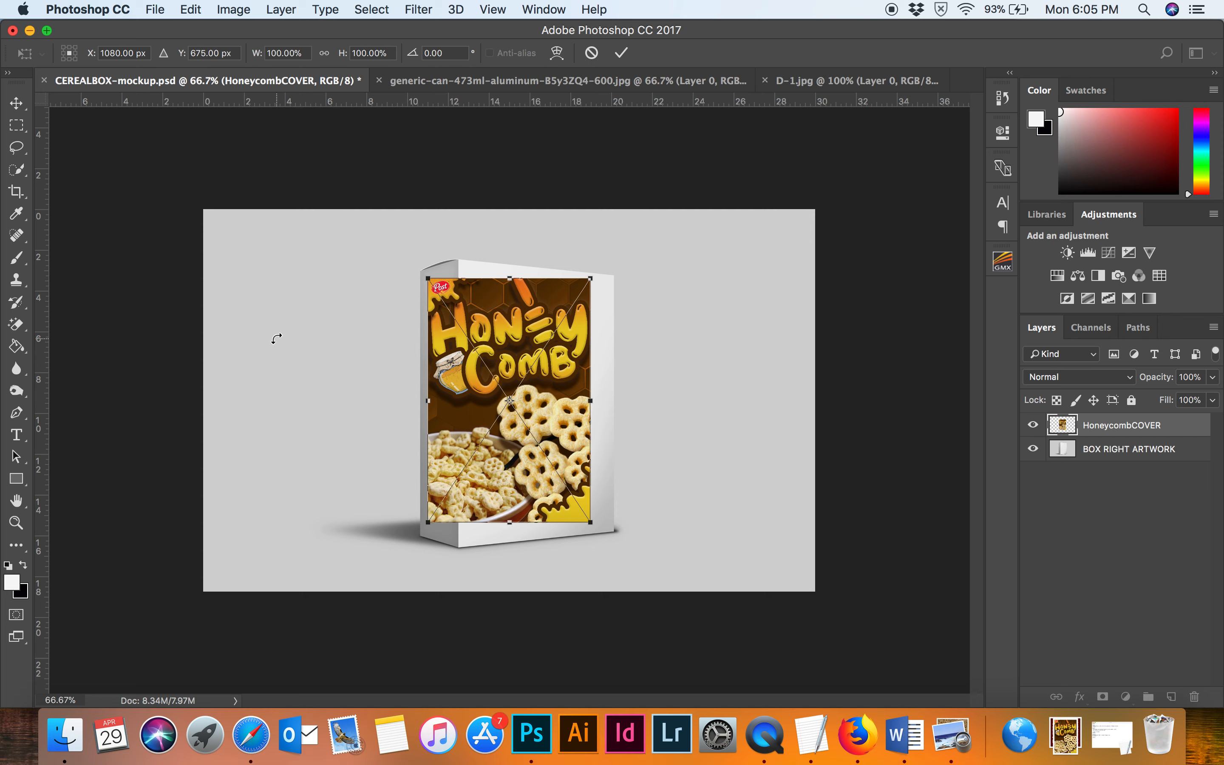
pyautogui.press('Return')
pyautogui.press('w')
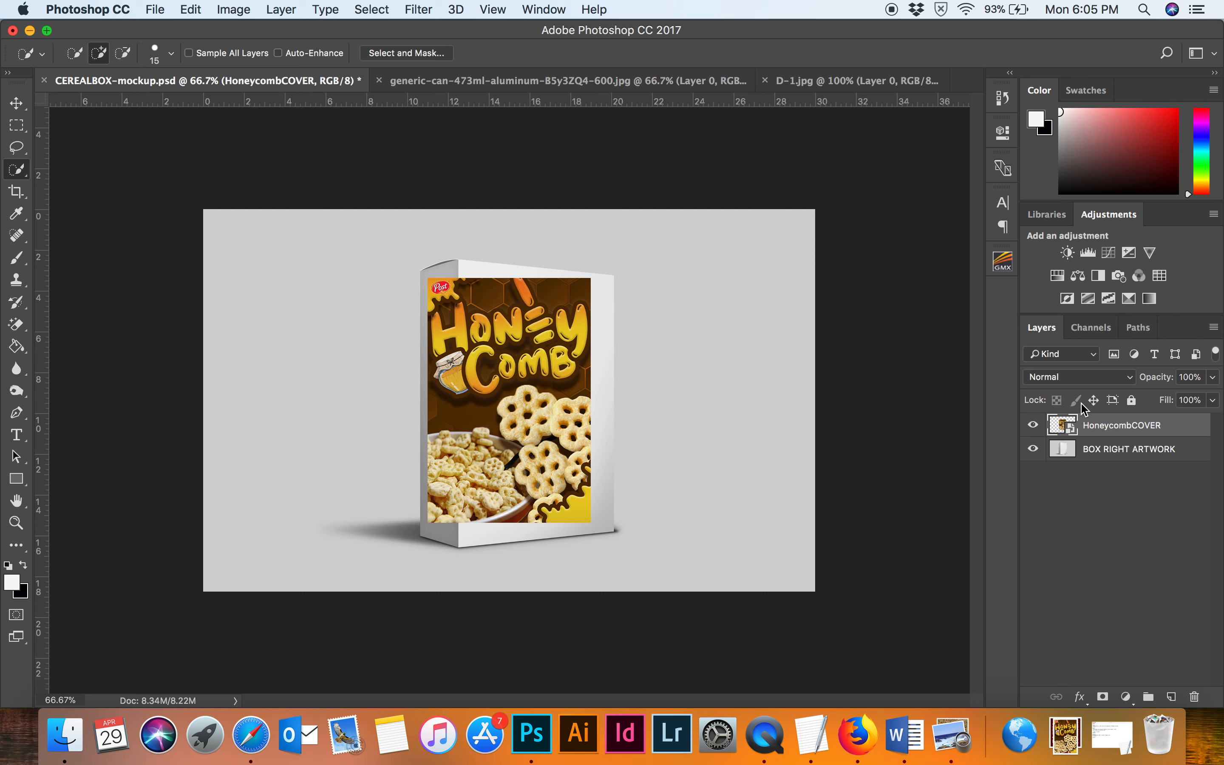
# Convert the HoneycombCOVER layer to a smart object and move it right onto the box's front panel.
pyautogui.rightClick(1149, 429)
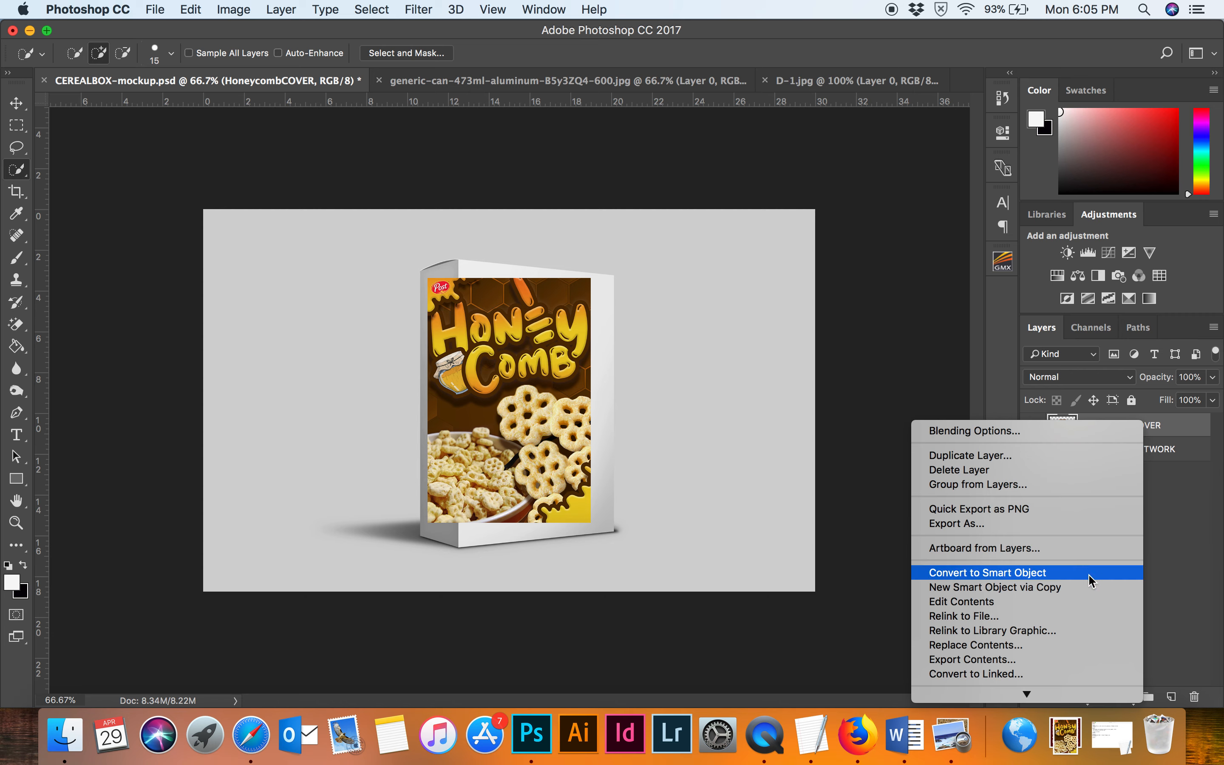
pyautogui.click(1062, 574)
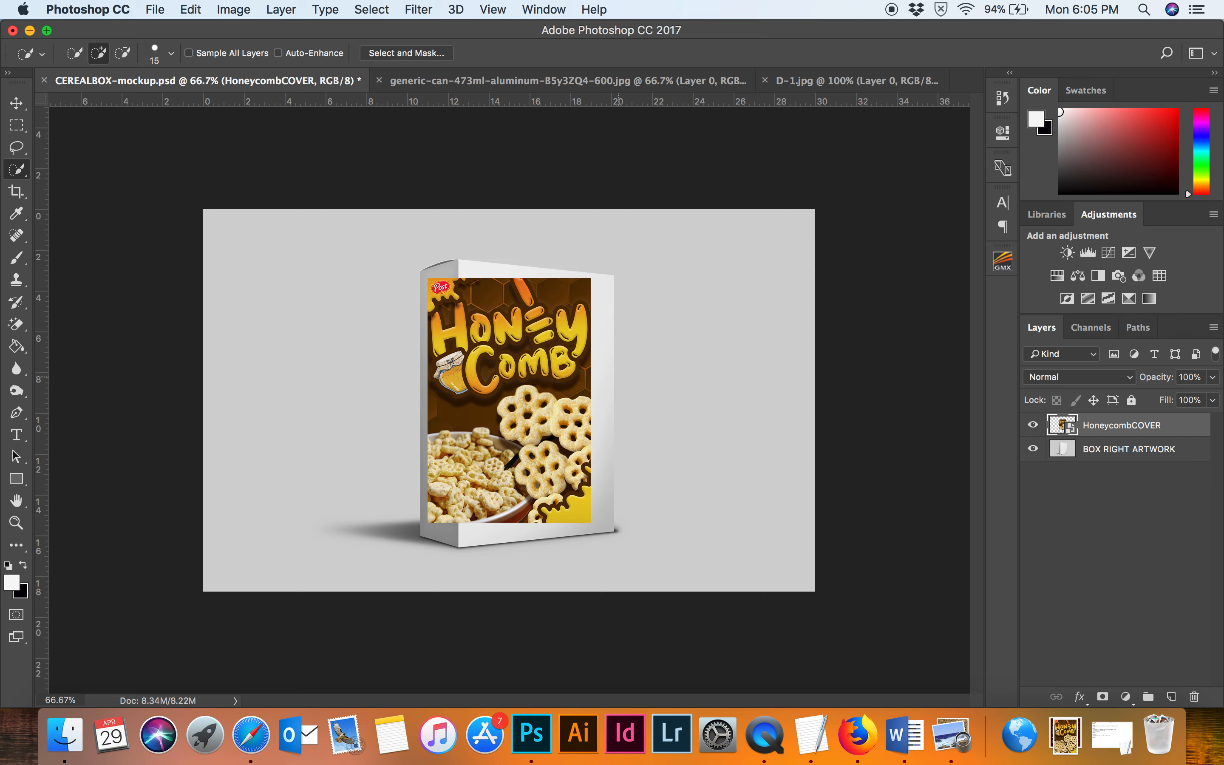
pyautogui.press('v')
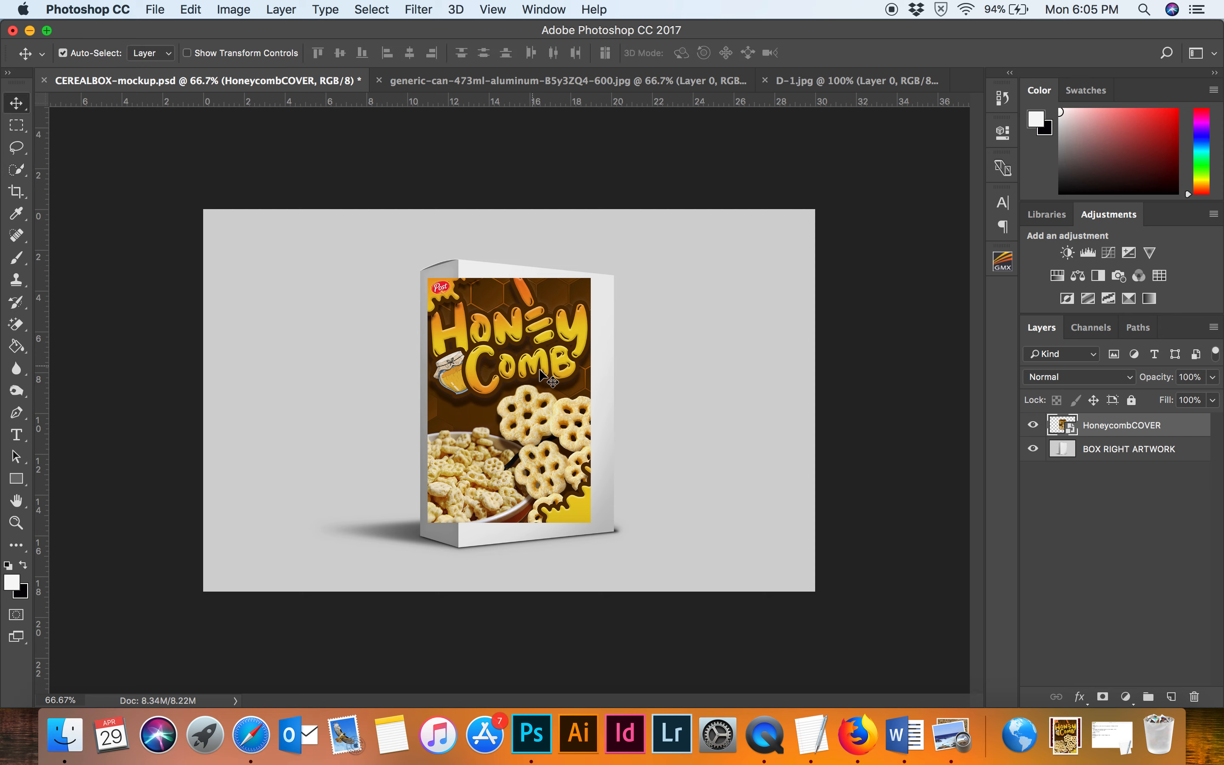
pyautogui.moveTo(575, 383); pyautogui.dragTo(605, 391)
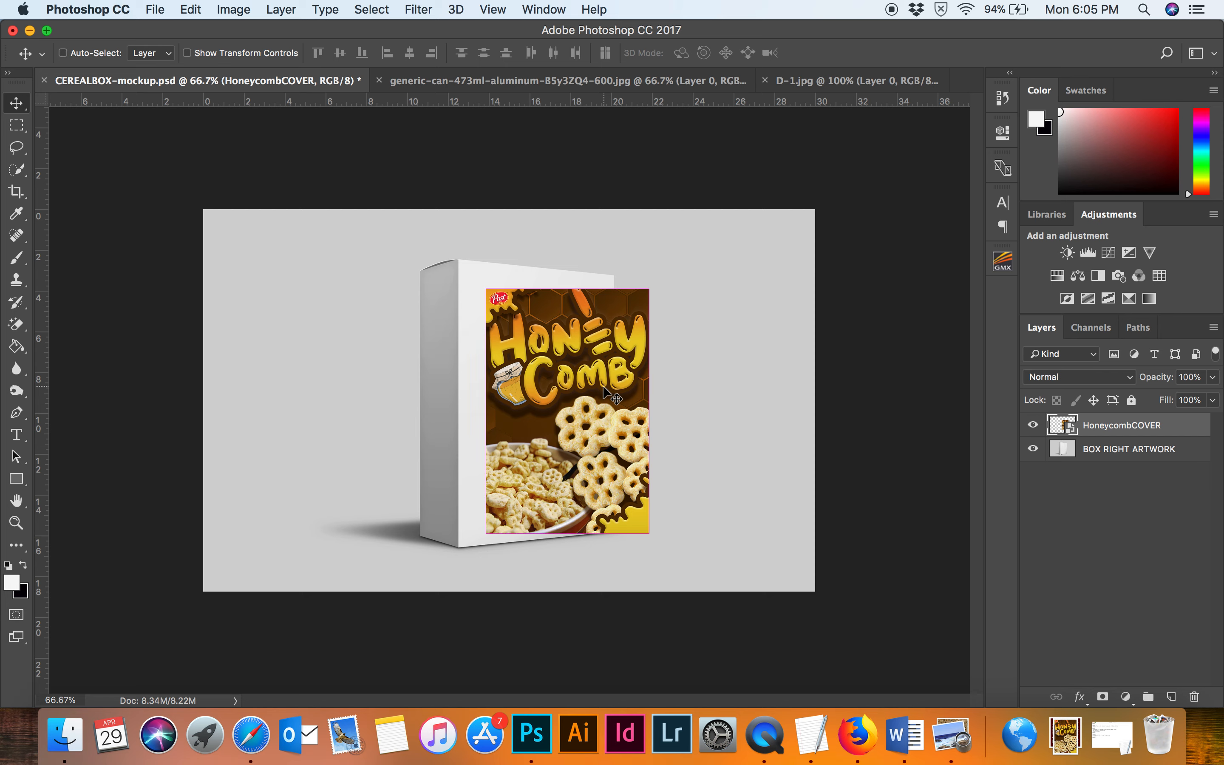
# Free-transform the cover, distorting its corners to match the front face of the box in perspective.
pyautogui.press('super+t')
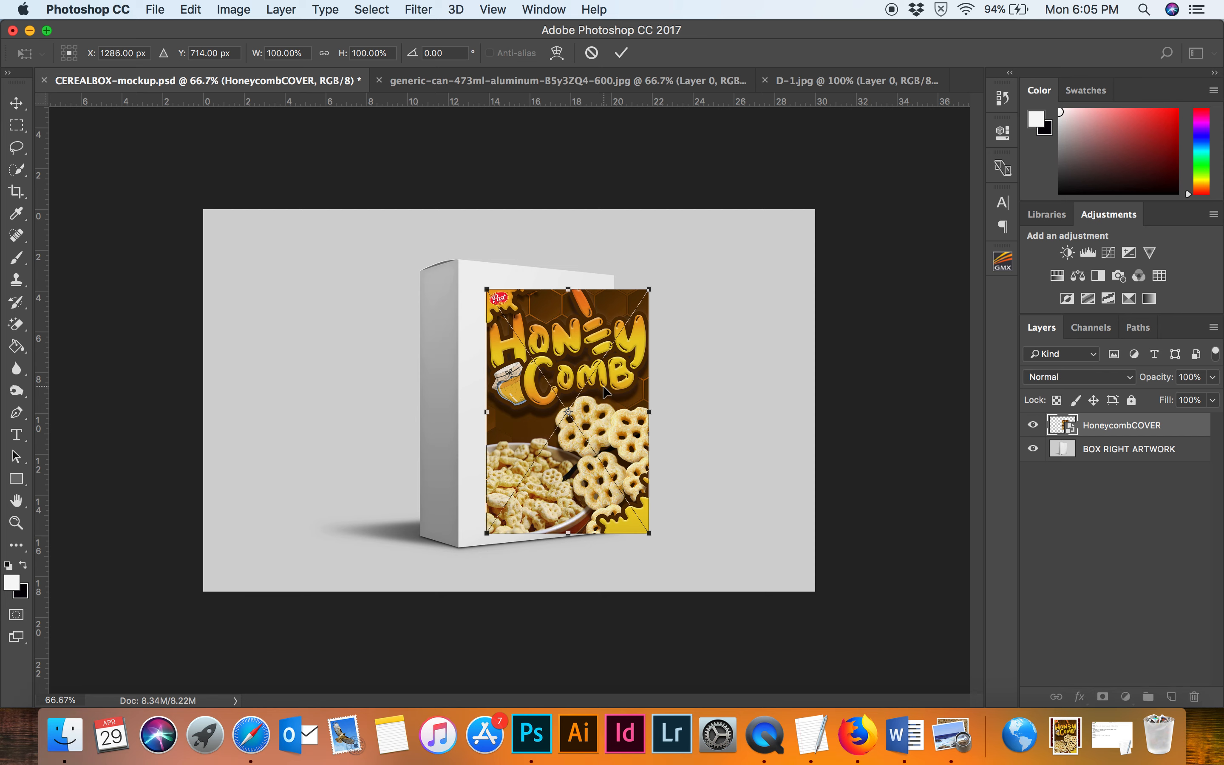
pyautogui.moveTo(651, 290); pyautogui.dragTo(622, 274)
pyautogui.moveTo(487, 404); pyautogui.dragTo(466, 402)
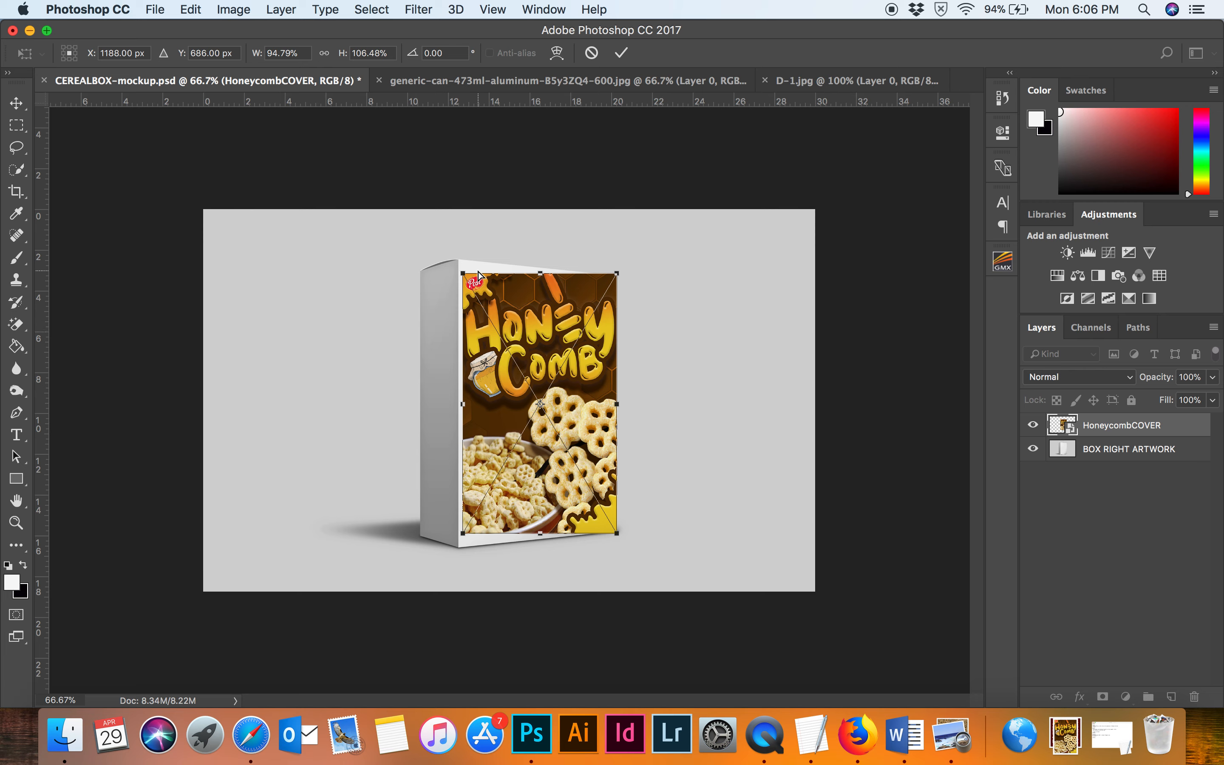
pyautogui.moveTo(465, 276)
pyautogui.mouseDown()
pyautogui.moveTo(450, 285)
pyautogui.moveTo(497, 263)
pyautogui.moveTo(434, 293)
pyautogui.moveTo(418, 332)
pyautogui.moveTo(460, 261)
pyautogui.mouseUp()
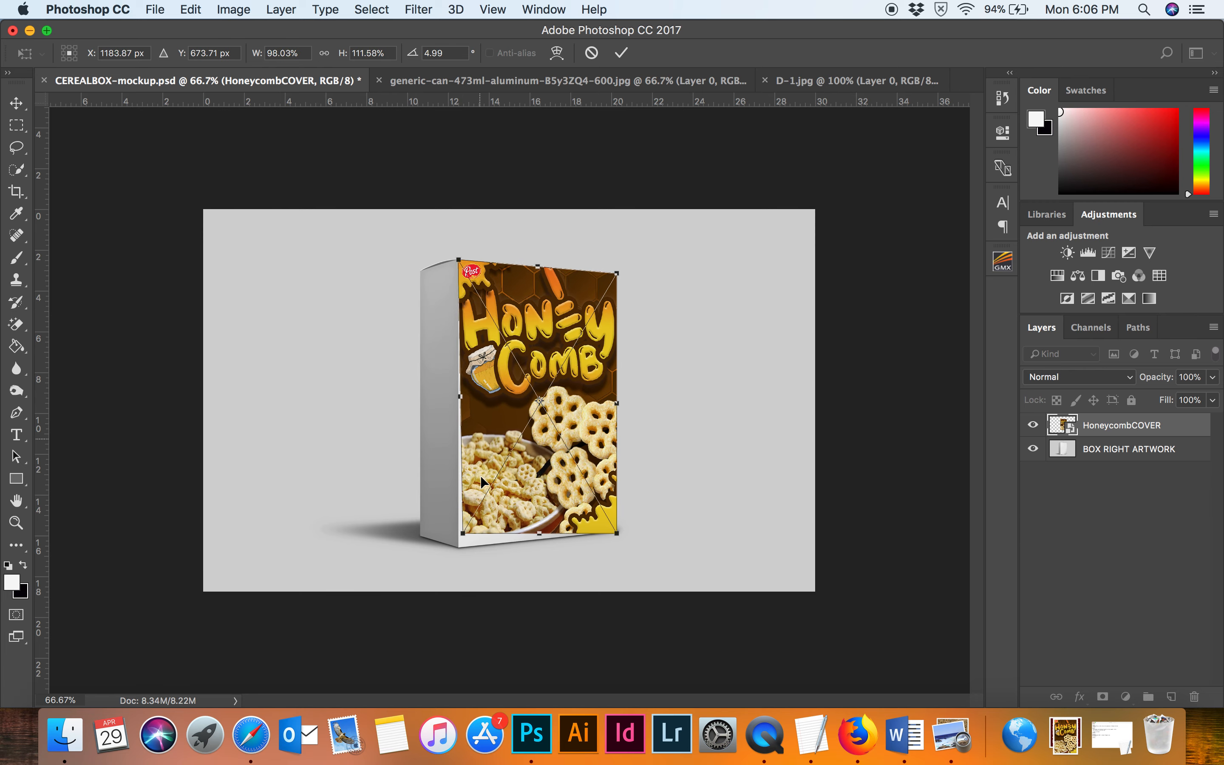
pyautogui.moveTo(463, 534); pyautogui.dragTo(459, 548)
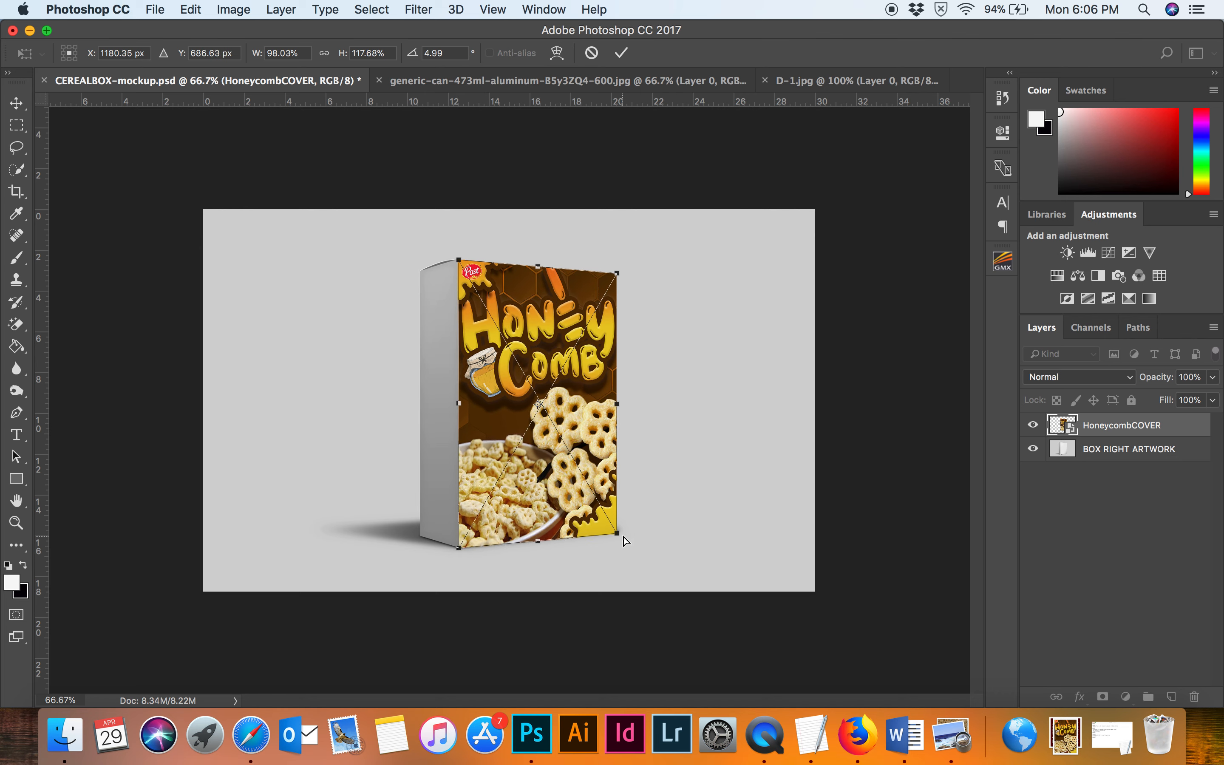
pyautogui.moveTo(618, 535); pyautogui.dragTo(616, 533)
pyautogui.moveTo(620, 279); pyautogui.dragTo(616, 278)
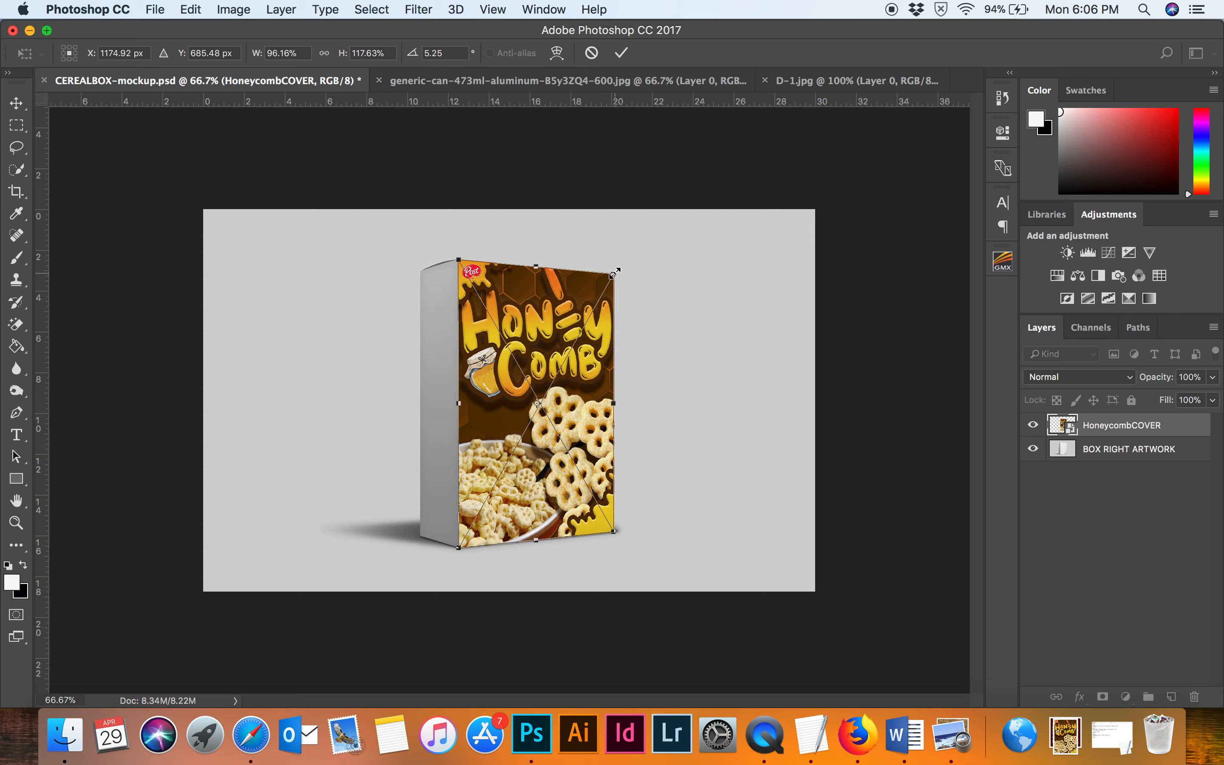
pyautogui.press('Return')
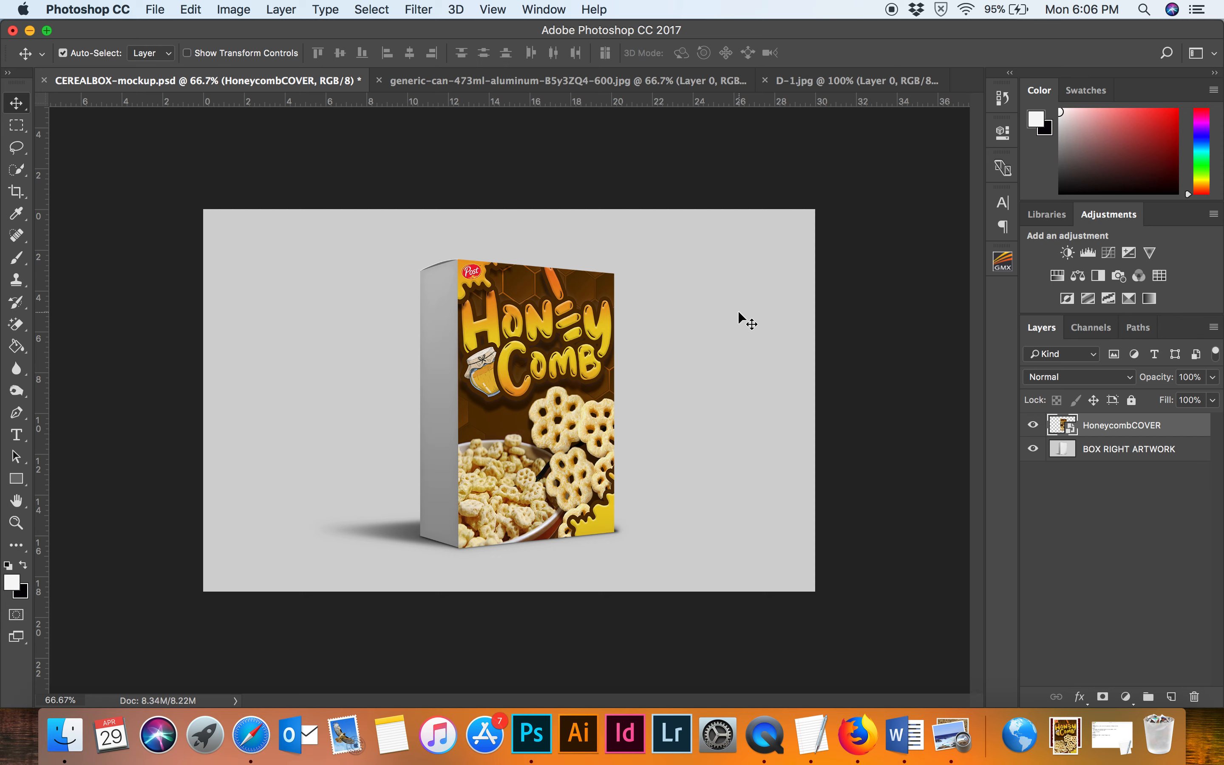
# Open the HoneycombCOVER smart object's contents for inspection and close that document.
pyautogui.doubleClick(1068, 428)
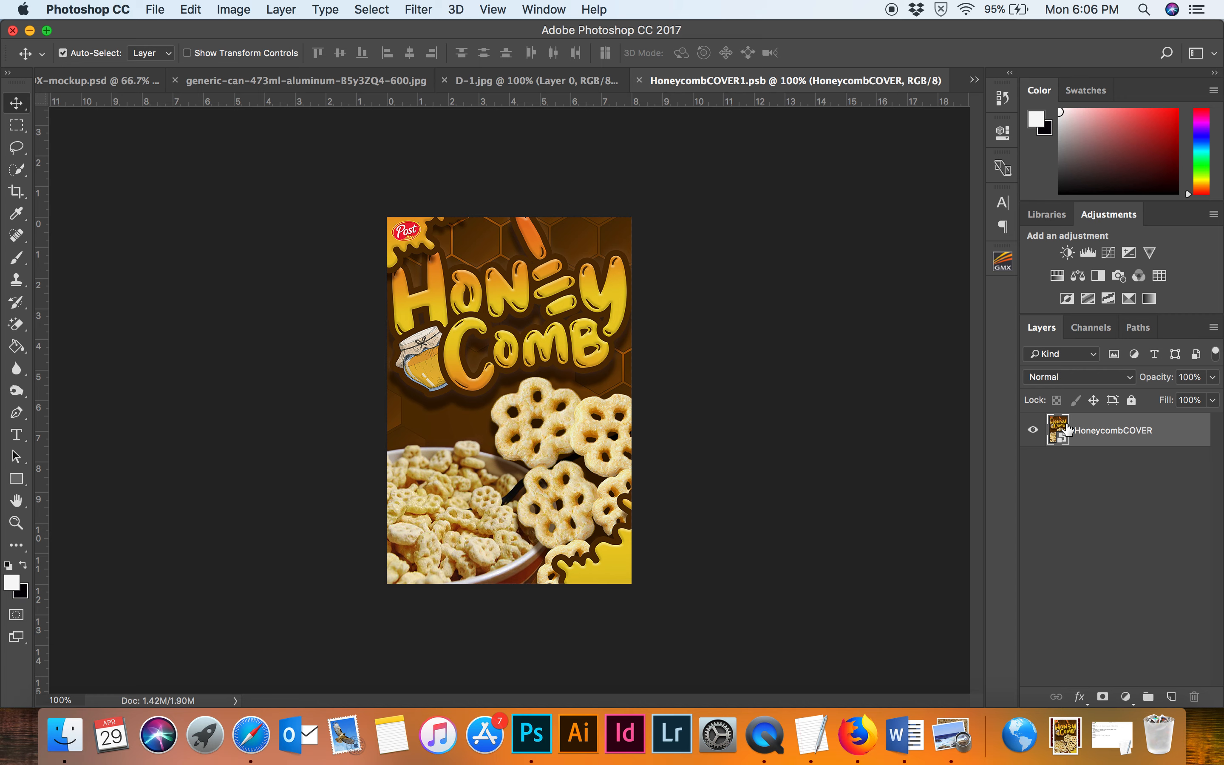
pyautogui.click(1032, 431)
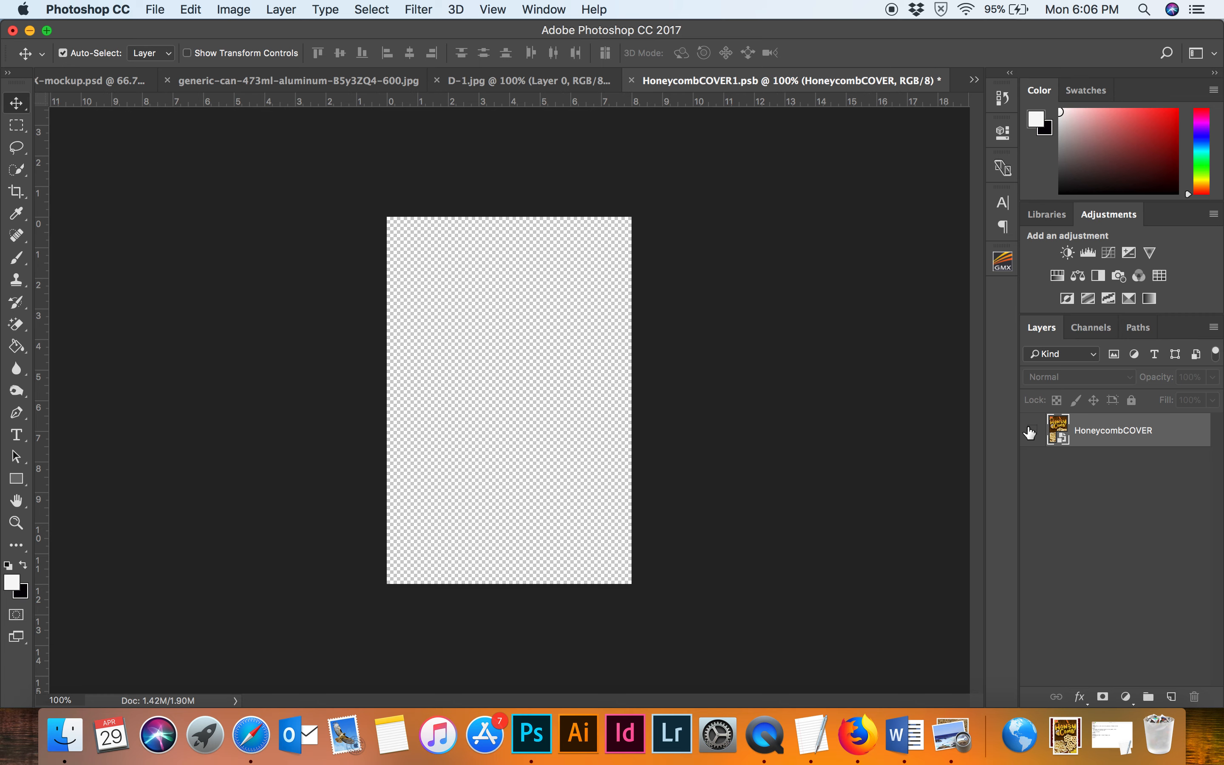
pyautogui.click(1031, 431)
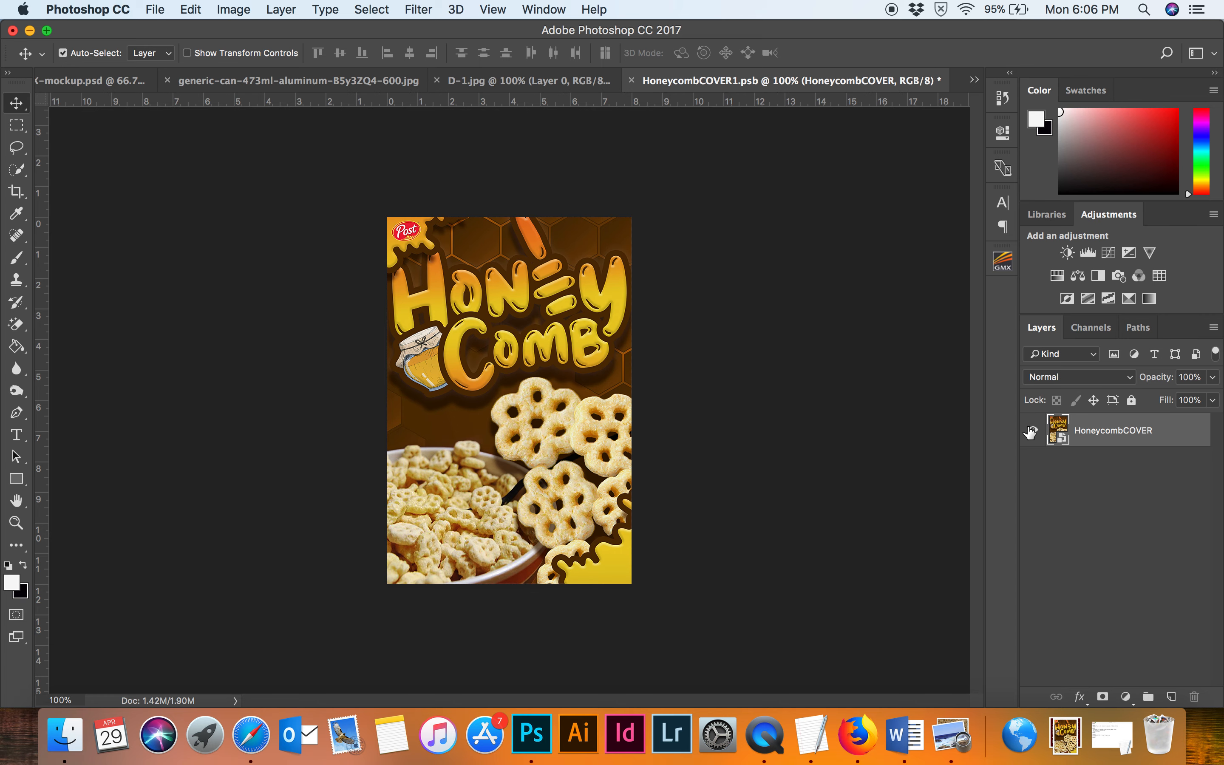
pyautogui.click(631, 81)
pyautogui.click(567, 264)
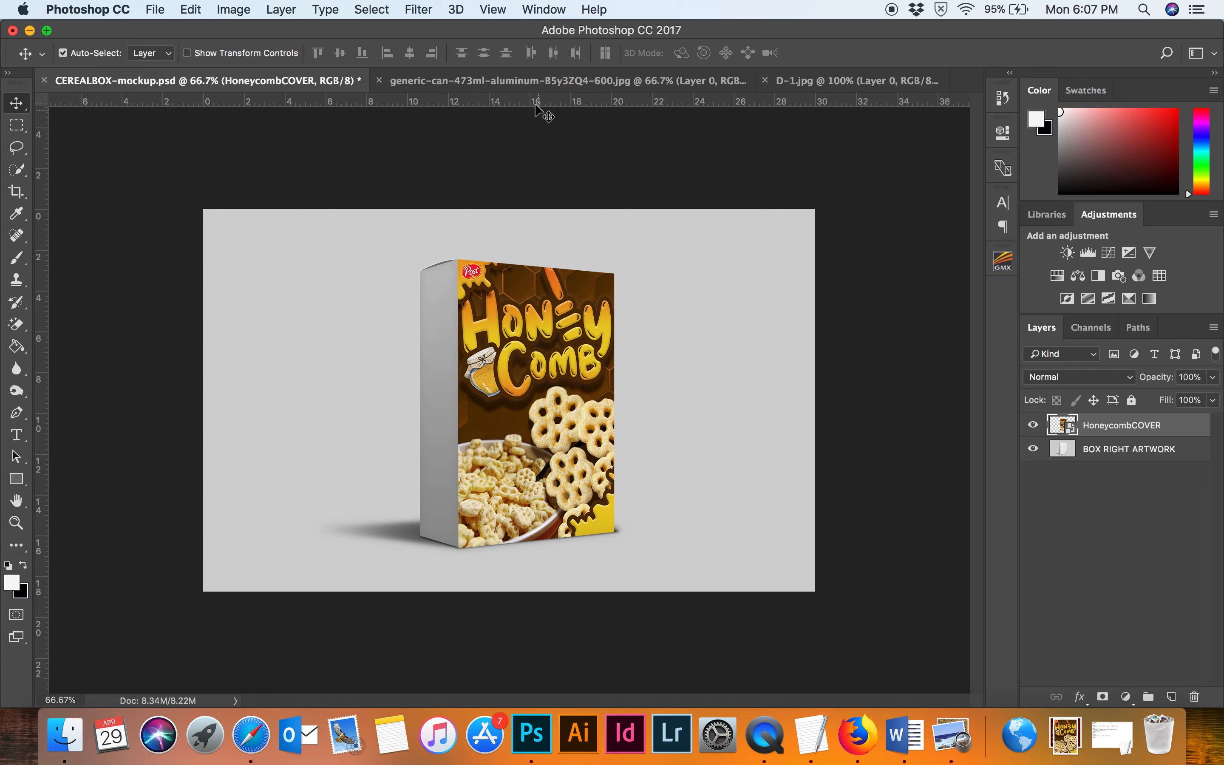
# Switch to the aluminum can document and place the attachment_44346075 label image into it.
pyautogui.click(528, 83)
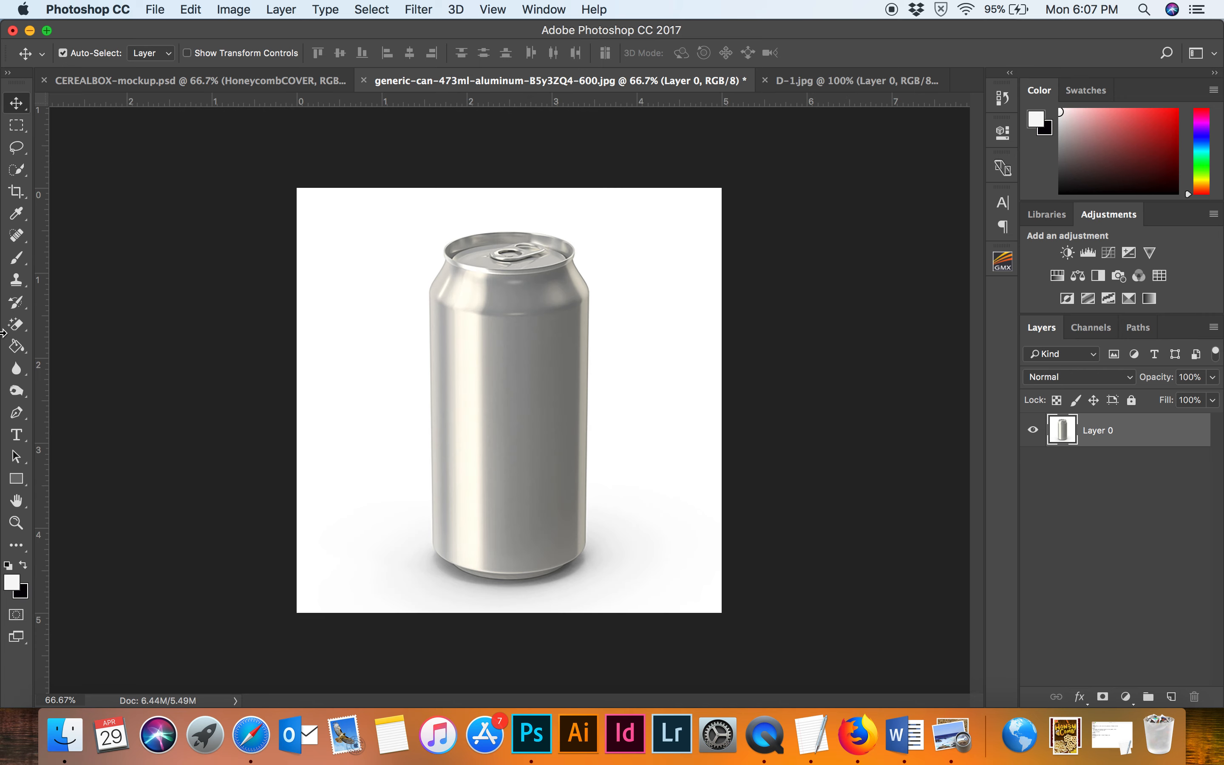
pyautogui.click(71, 741)
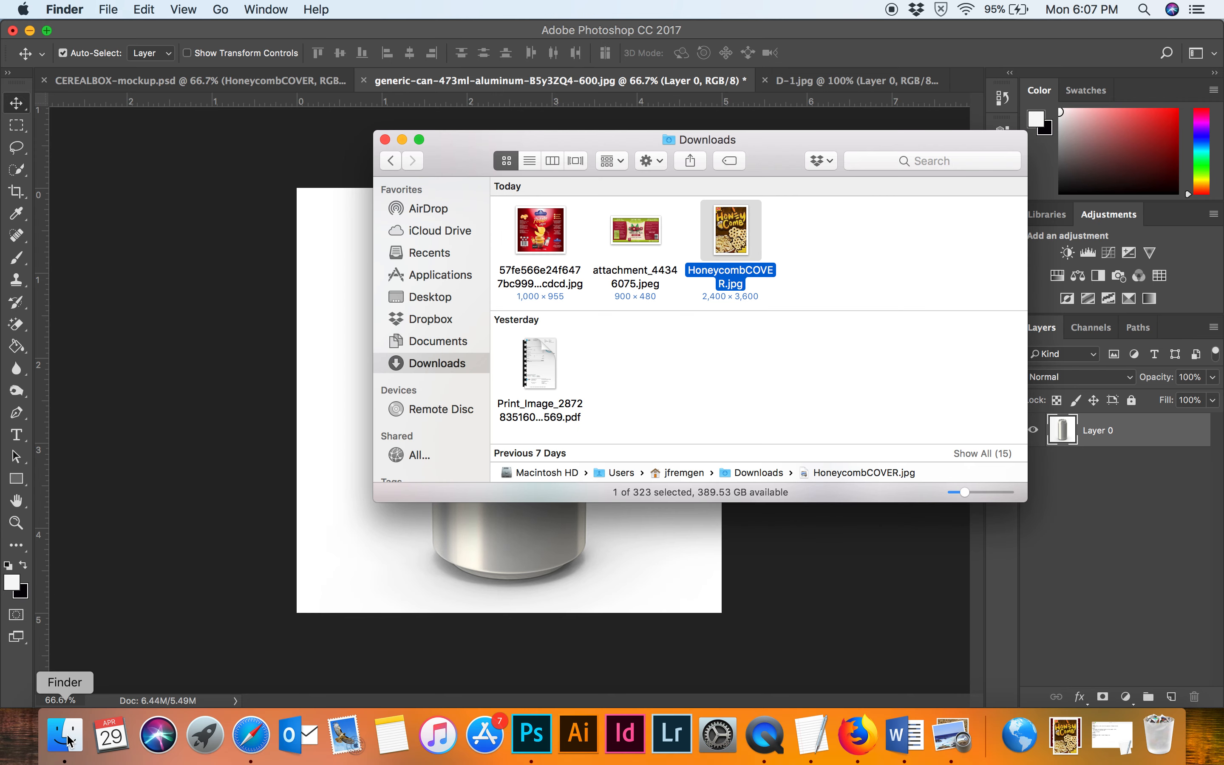
pyautogui.moveTo(472, 154); pyautogui.dragTo(669, 155)
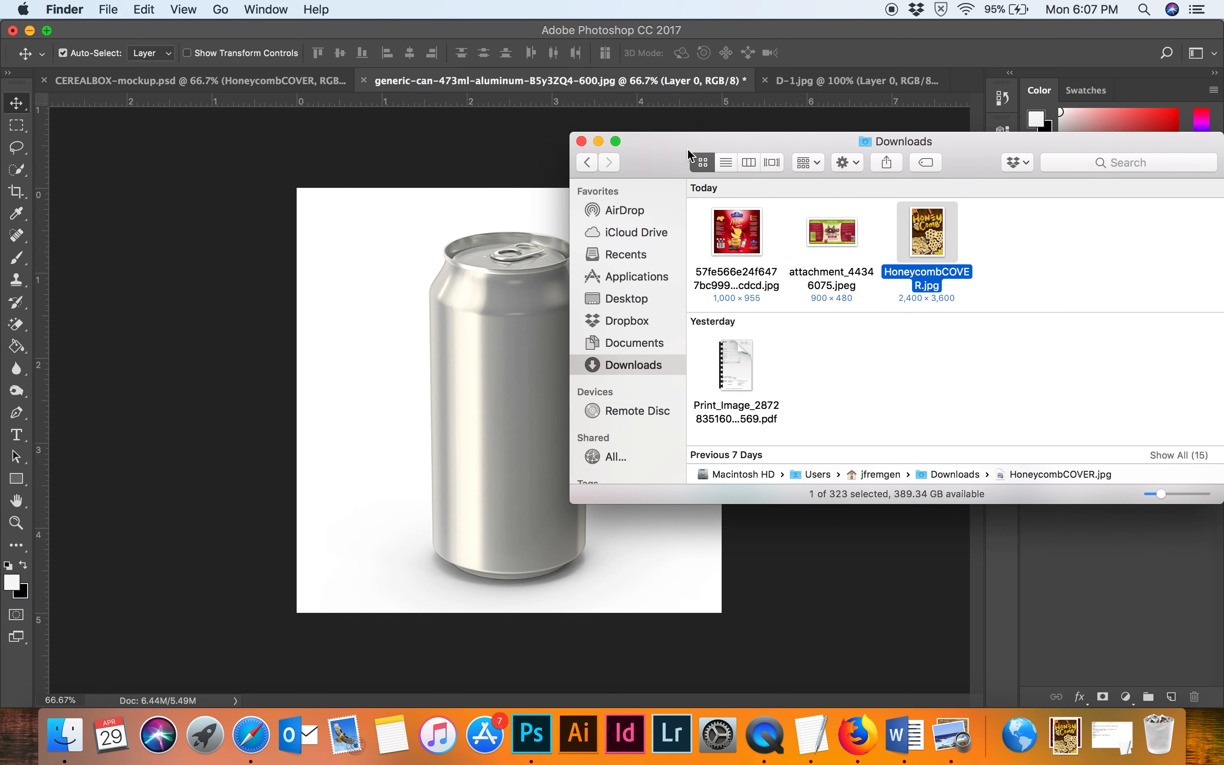
pyautogui.moveTo(833, 230); pyautogui.dragTo(386, 403)
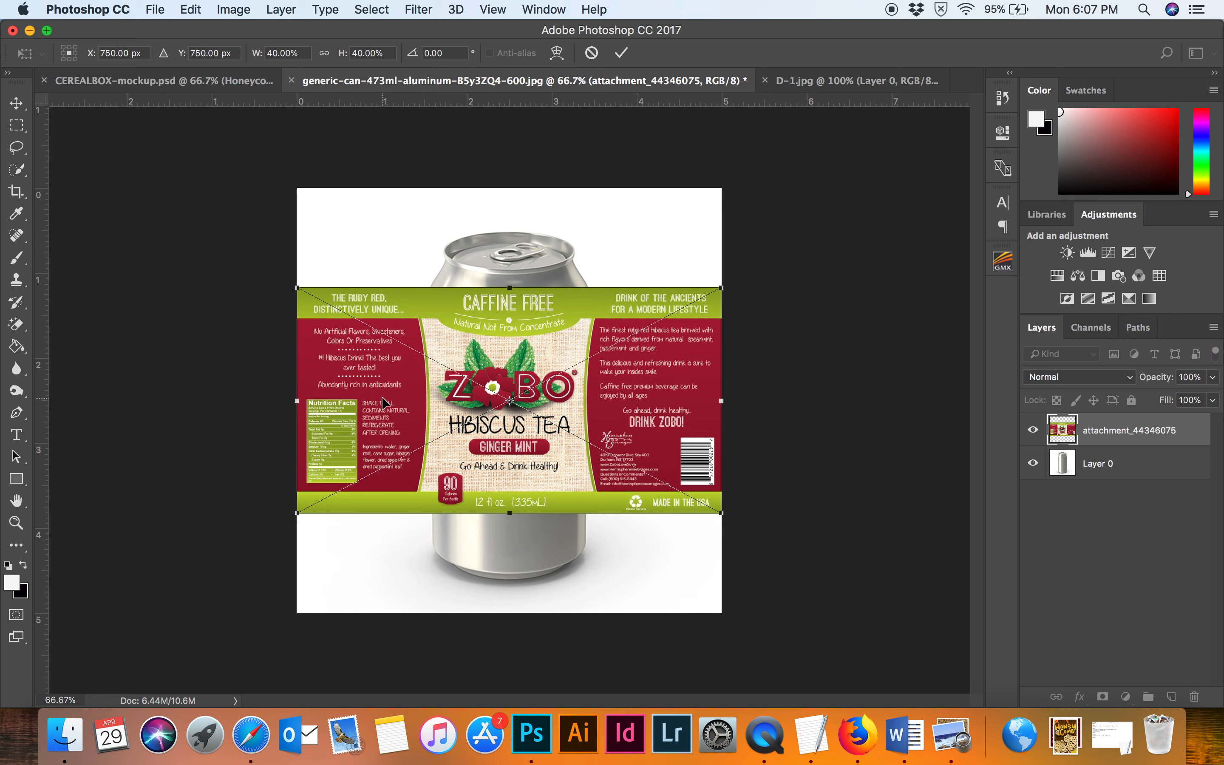
pyautogui.press('Return')
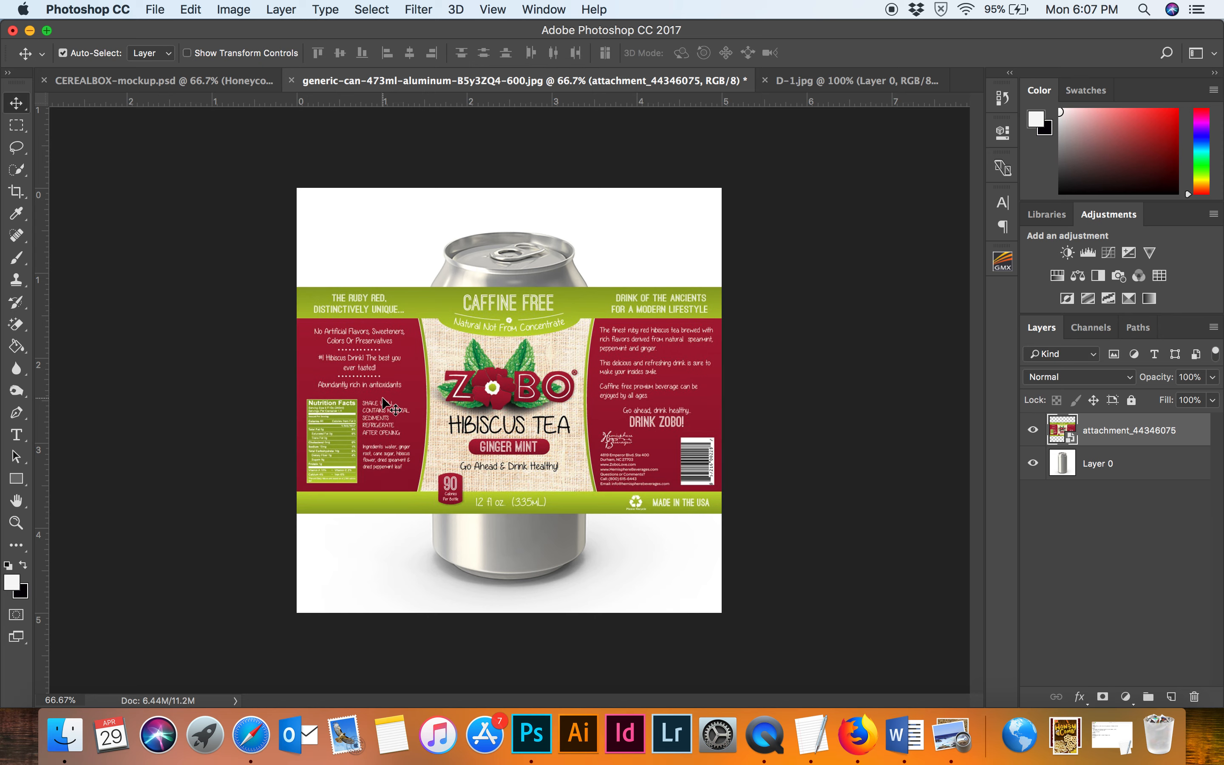
# Convert the label layer to a smart object and move it down over the can's body.
pyautogui.rightClick(1127, 429)
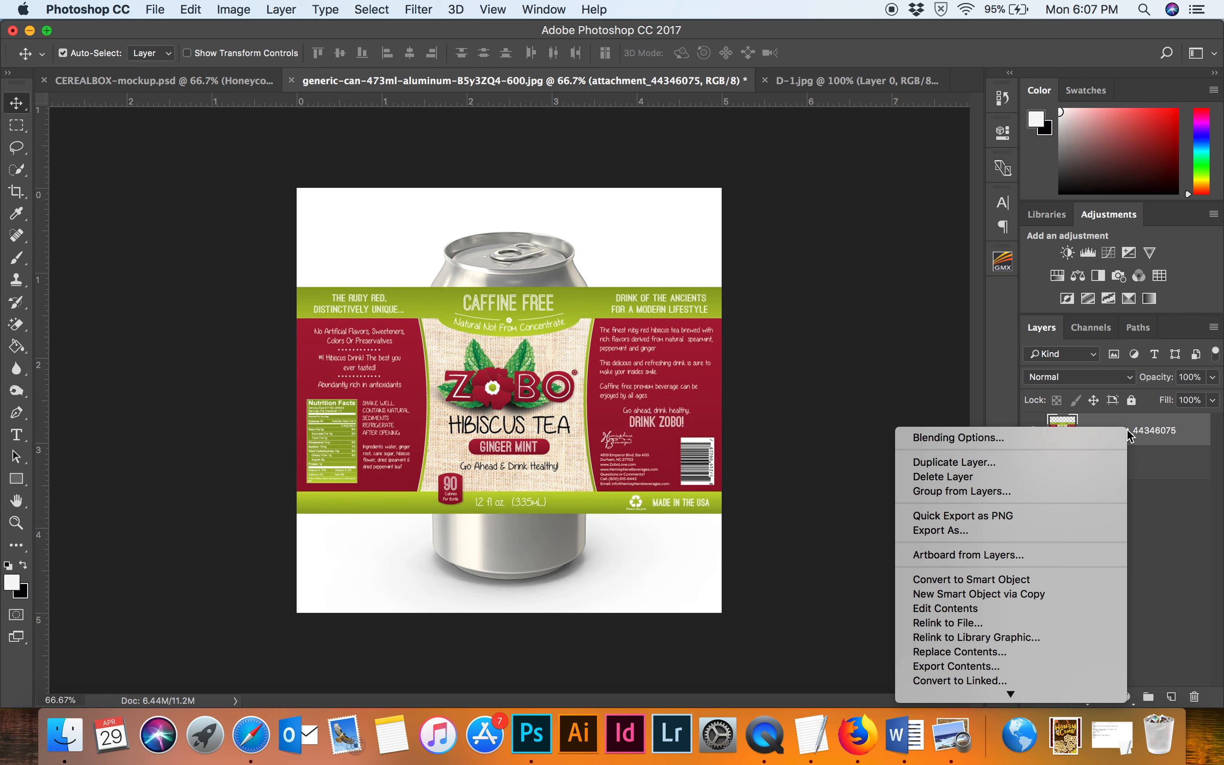
pyautogui.click(1013, 579)
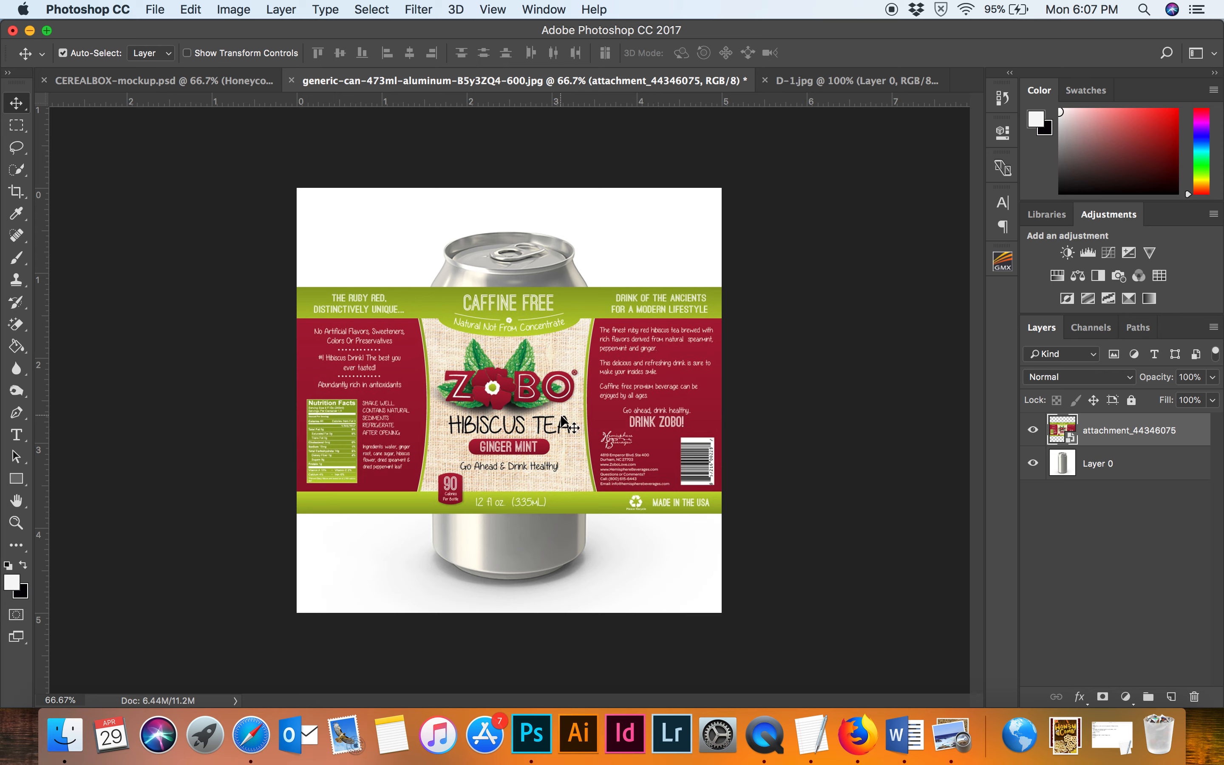
pyautogui.moveTo(562, 418); pyautogui.dragTo(566, 436)
pyautogui.moveTo(564, 434); pyautogui.dragTo(564, 445)
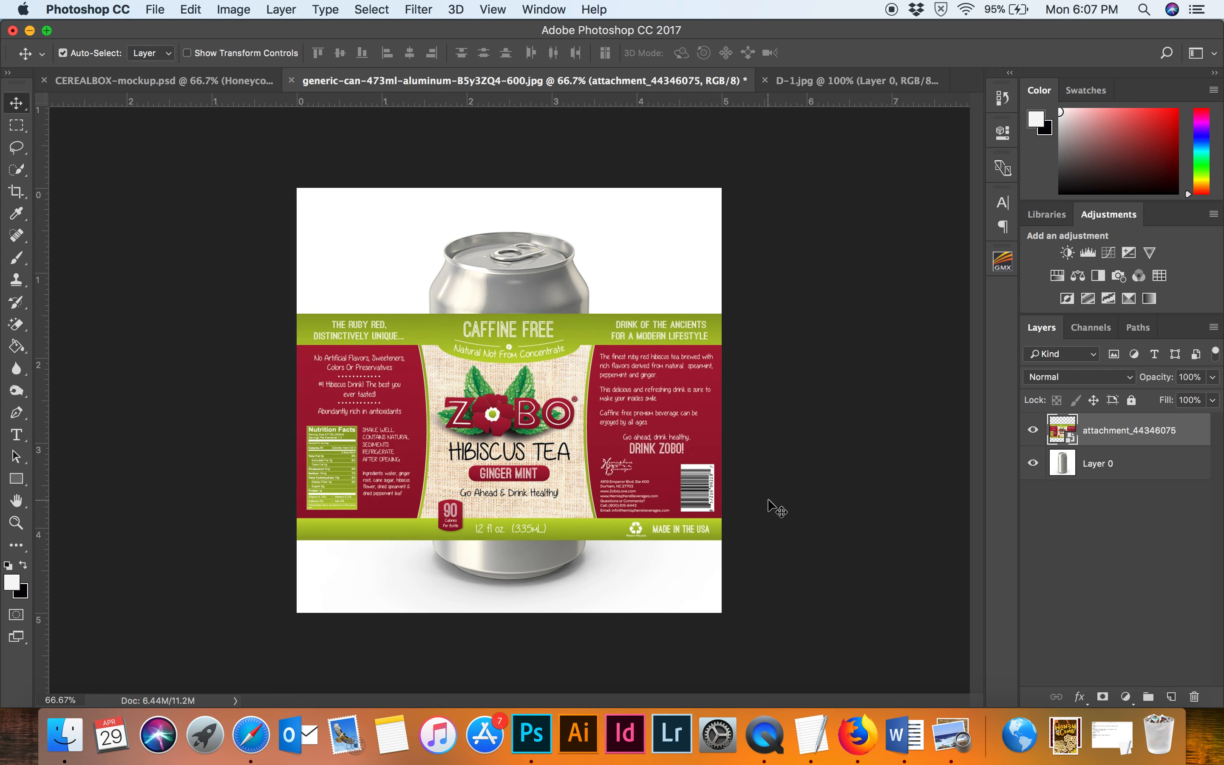
# Select the label's central front panel with the Rectangular Marquee and copy it into a new layer.
pyautogui.click(17, 129)
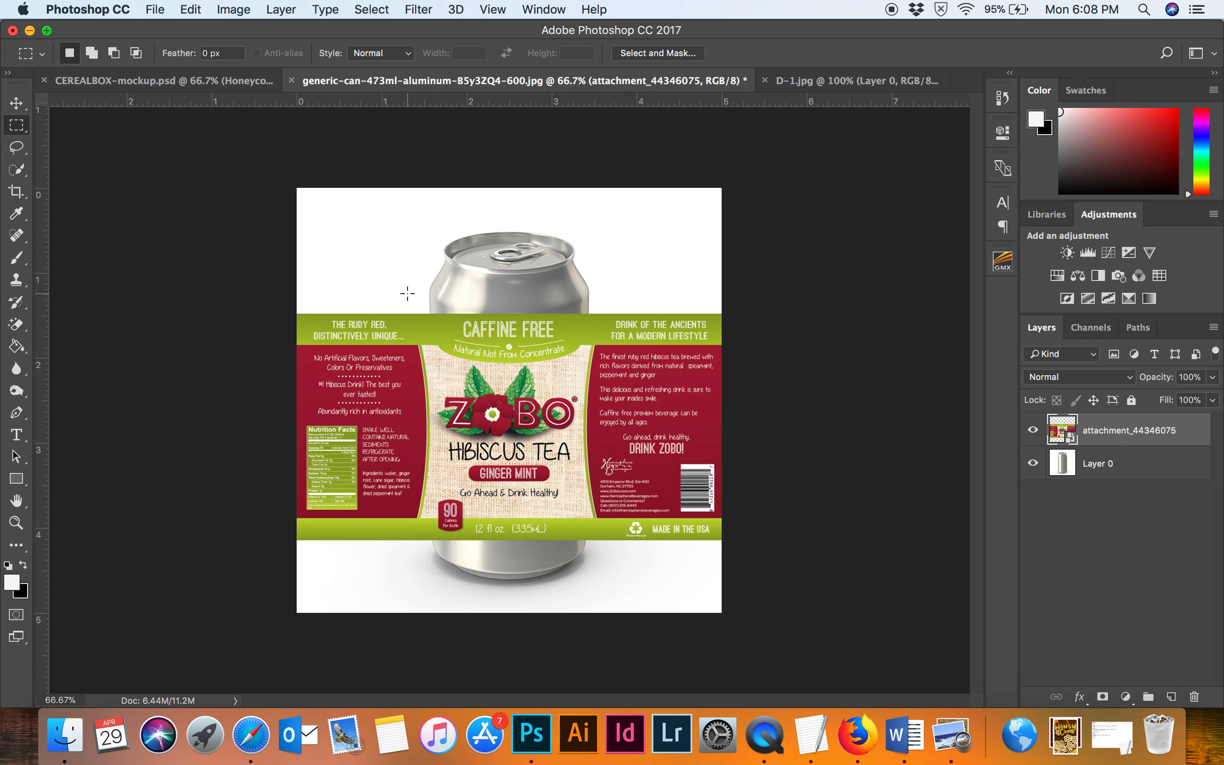
pyautogui.moveTo(418, 303); pyautogui.dragTo(612, 563)
pyautogui.press('super+c')
pyautogui.press('super+v')
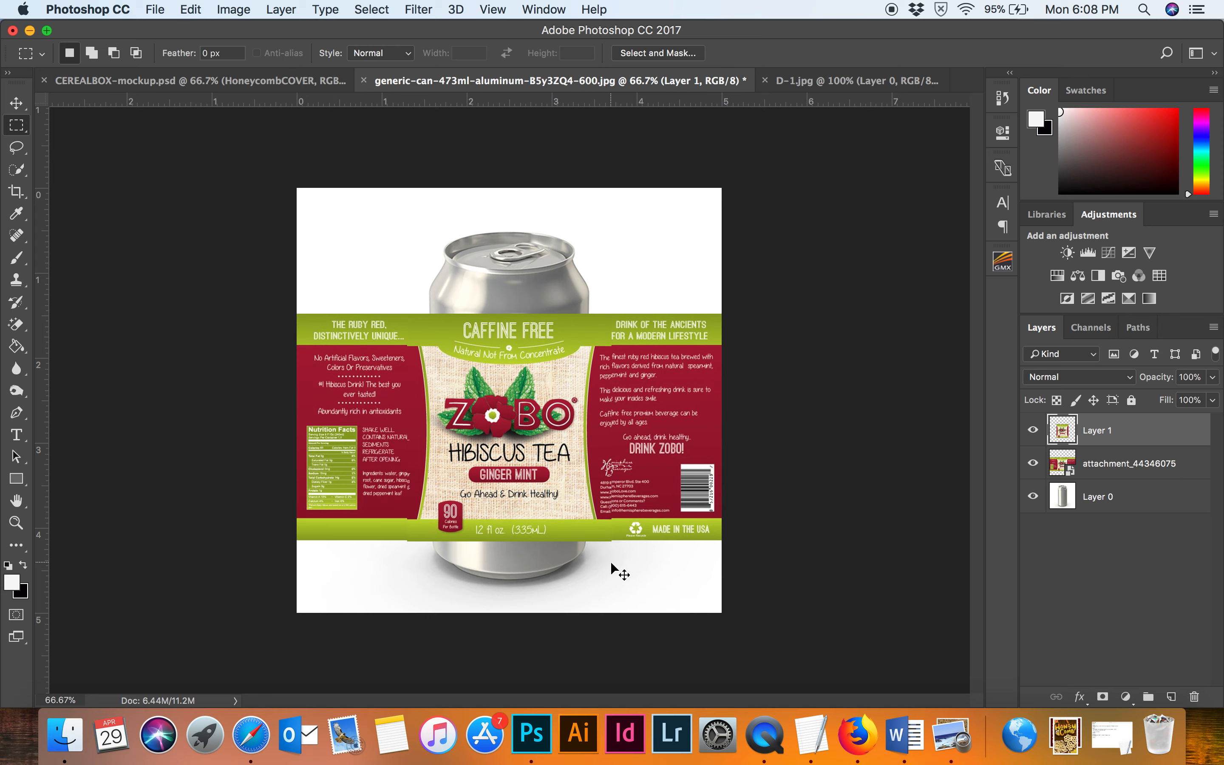
# Delete the original attachment_44346075 label layer.
pyautogui.click(1118, 464)
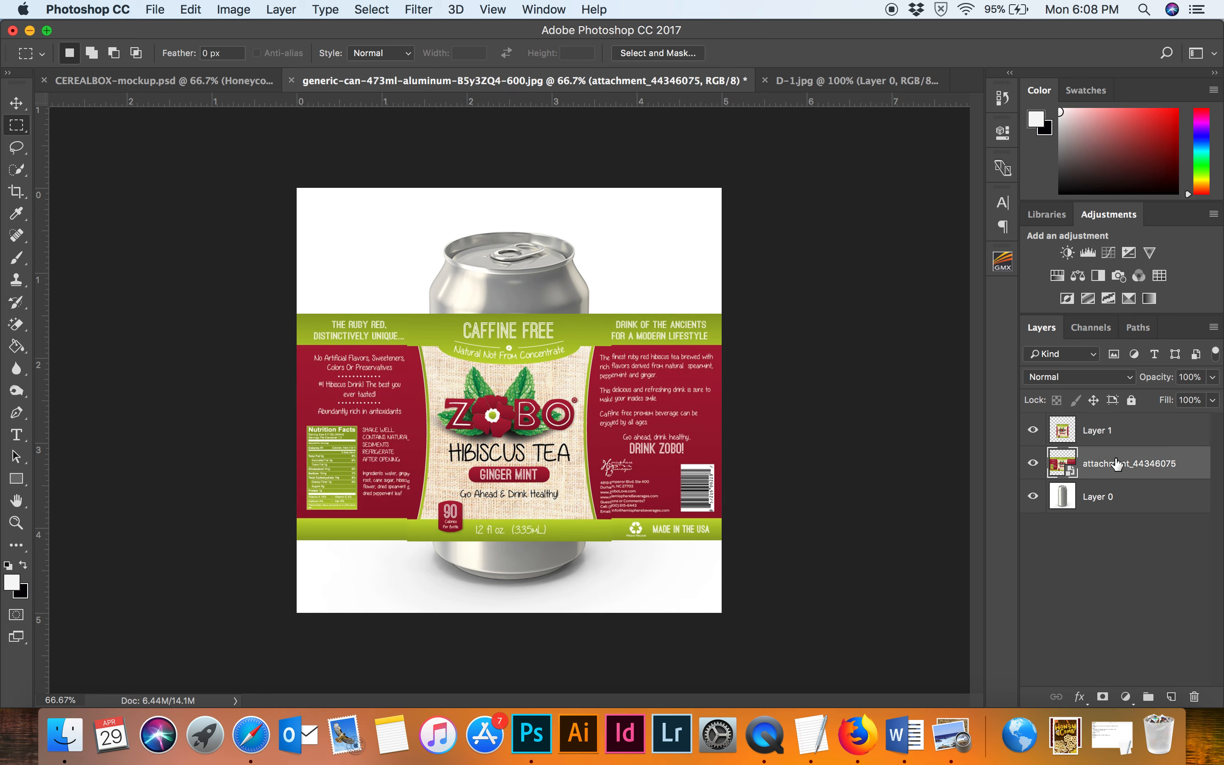
pyautogui.press('BackSpace')
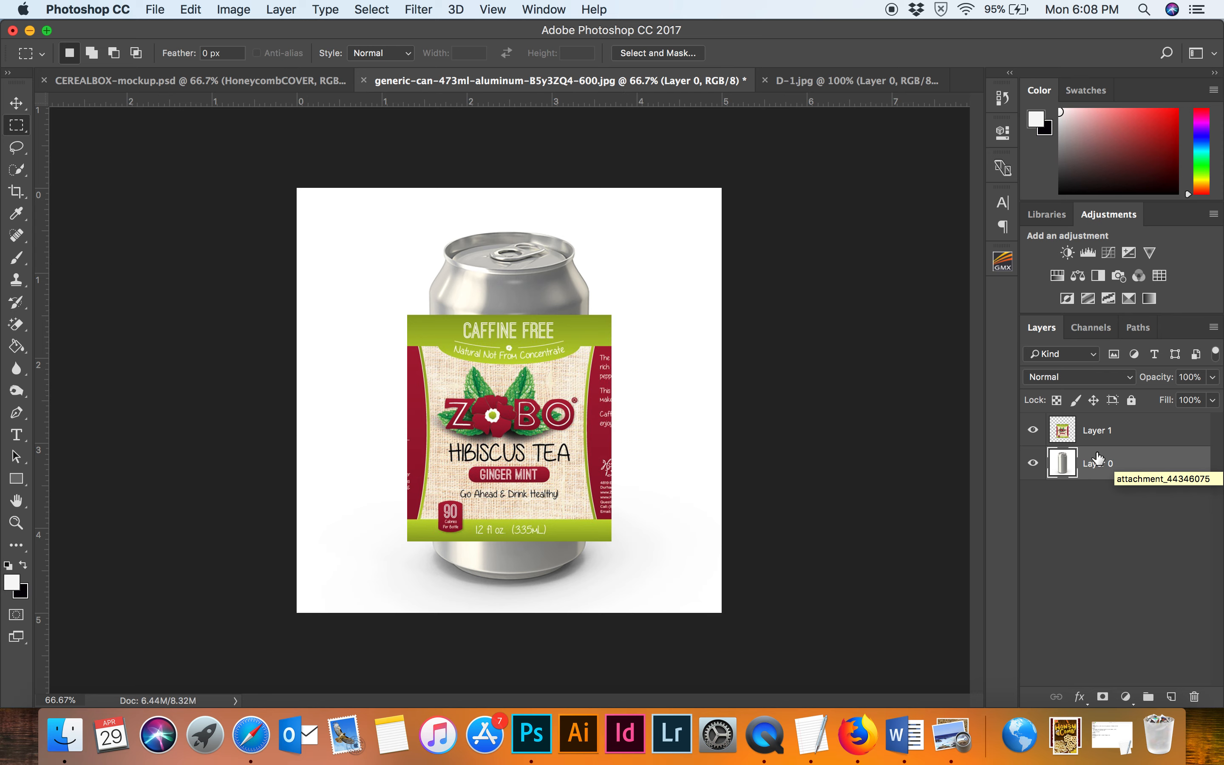
# Convert Layer 1, the cropped label panel, to a smart object.
pyautogui.click(1110, 430)
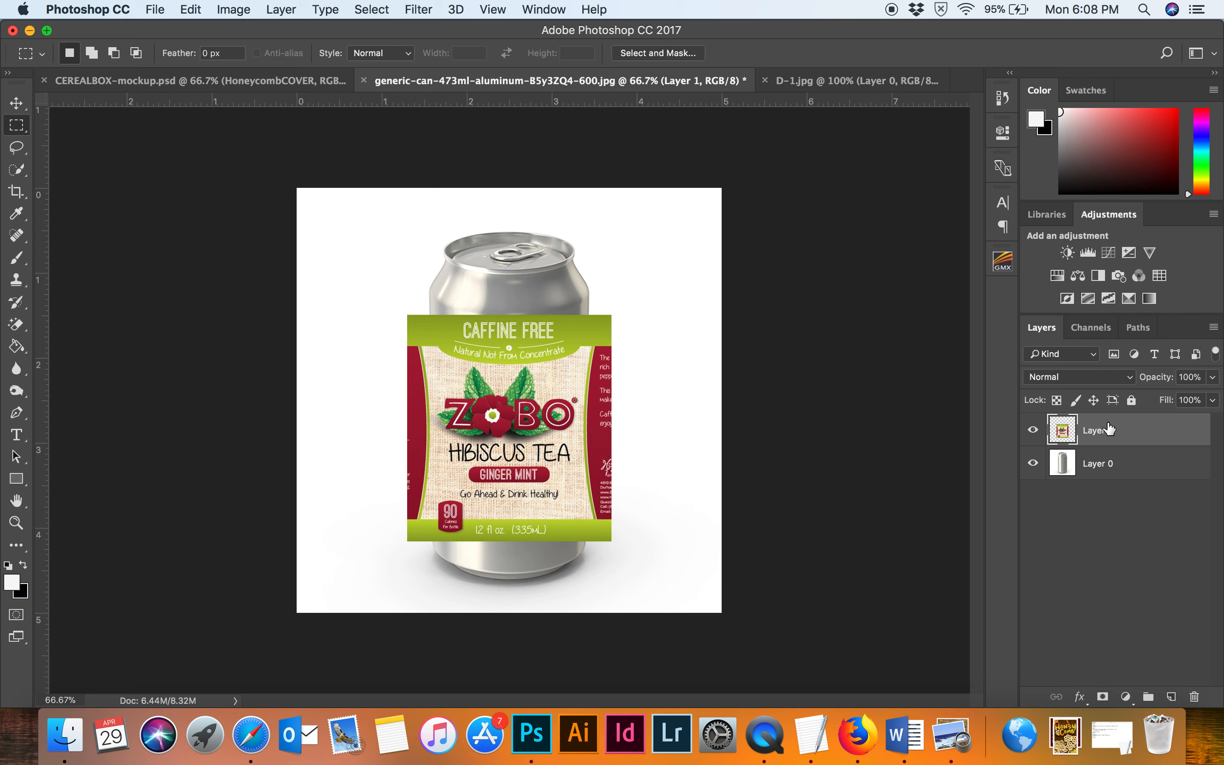
pyautogui.rightClick(1110, 430)
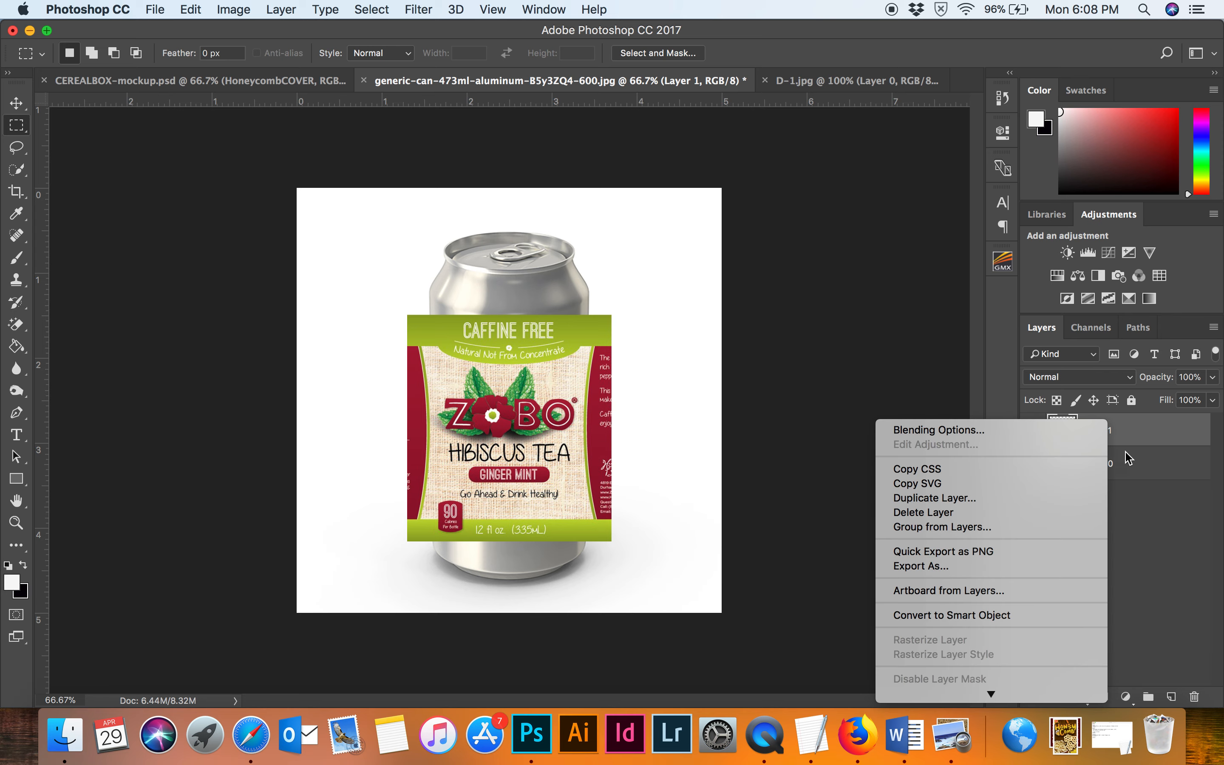
pyautogui.click(1001, 617)
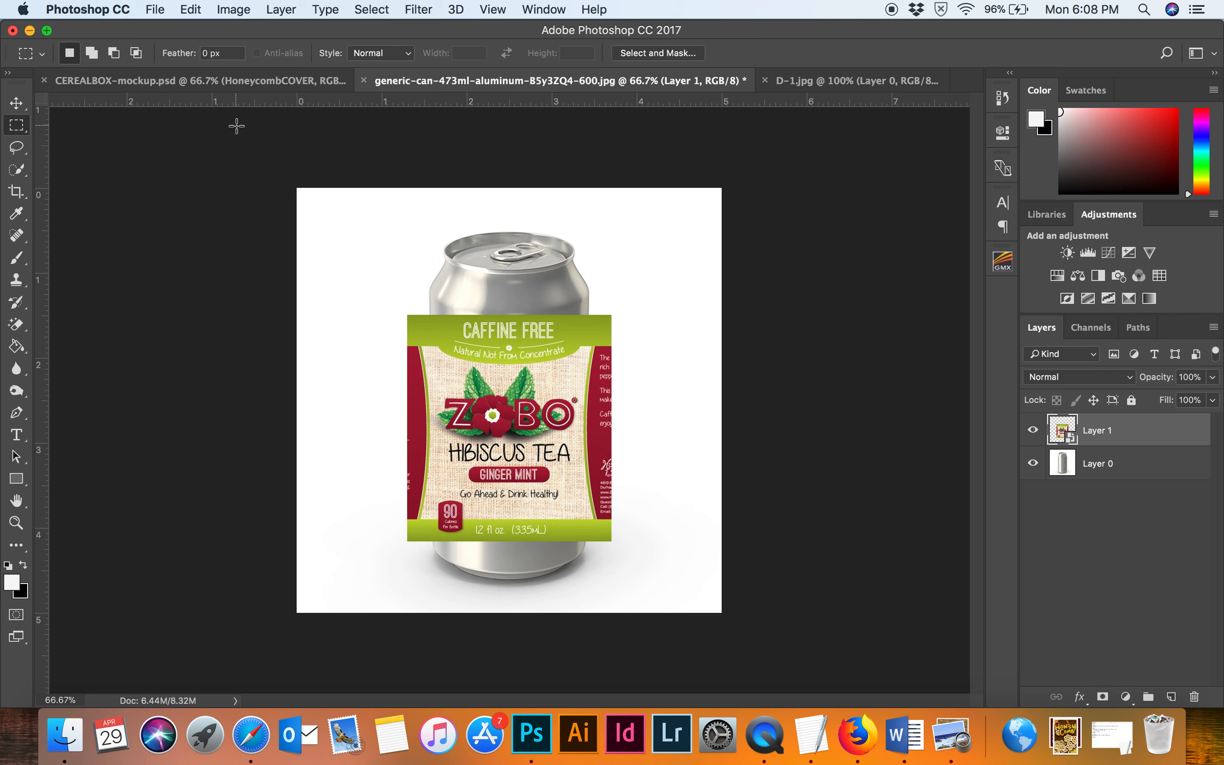
# Move the cropped label up and free-transform it, enlarging it to about 129% to cover the can's body.
pyautogui.click(16, 102)
pyautogui.moveTo(515, 424); pyautogui.dragTo(515, 416)
pyautogui.hotkey('ctrl', 't')
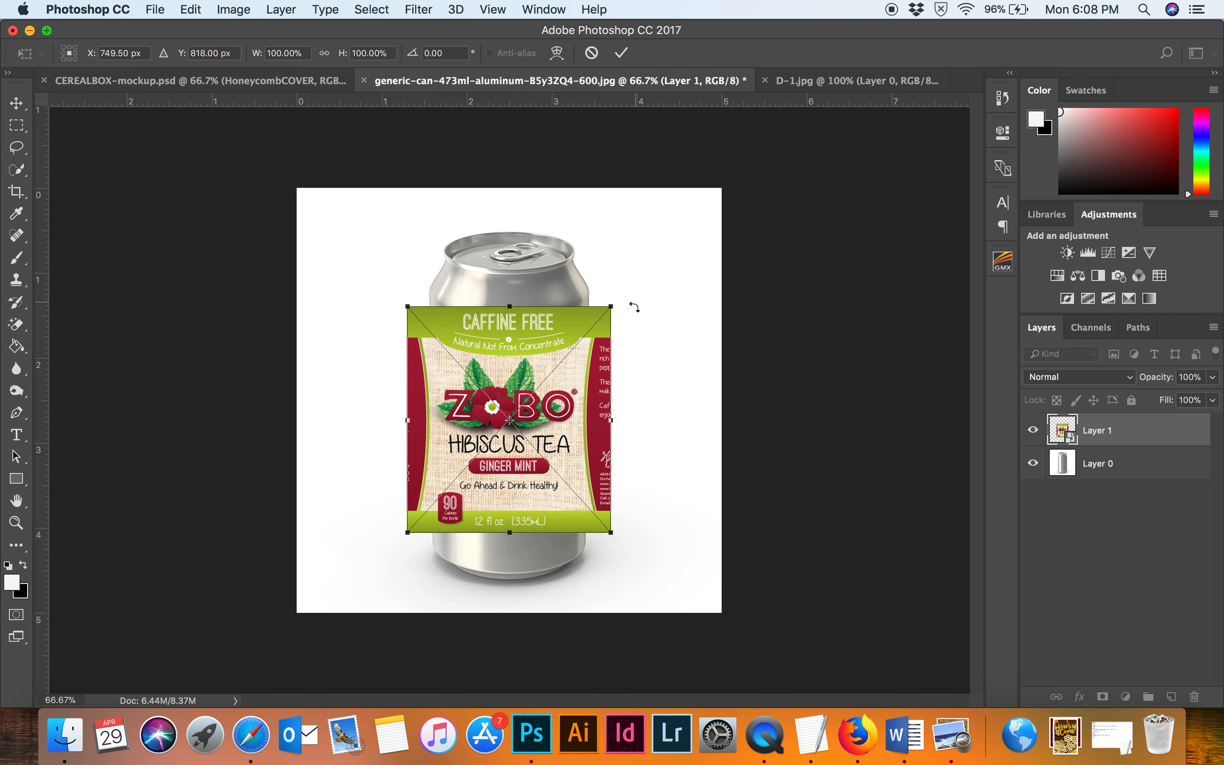
pyautogui.moveTo(617, 308); pyautogui.dragTo(660, 286)
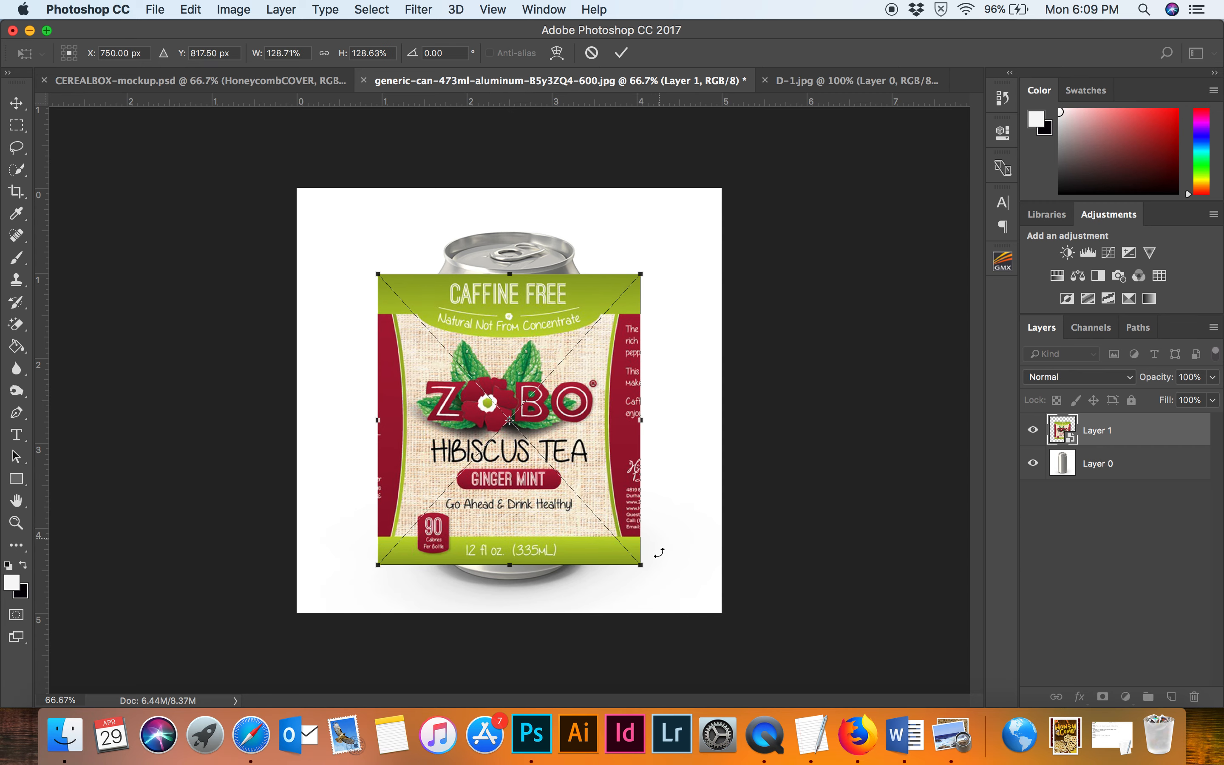
pyautogui.moveTo(643, 566); pyautogui.dragTo(649, 575)
pyautogui.moveTo(572, 513); pyautogui.dragTo(572, 519)
pyautogui.press('Return')
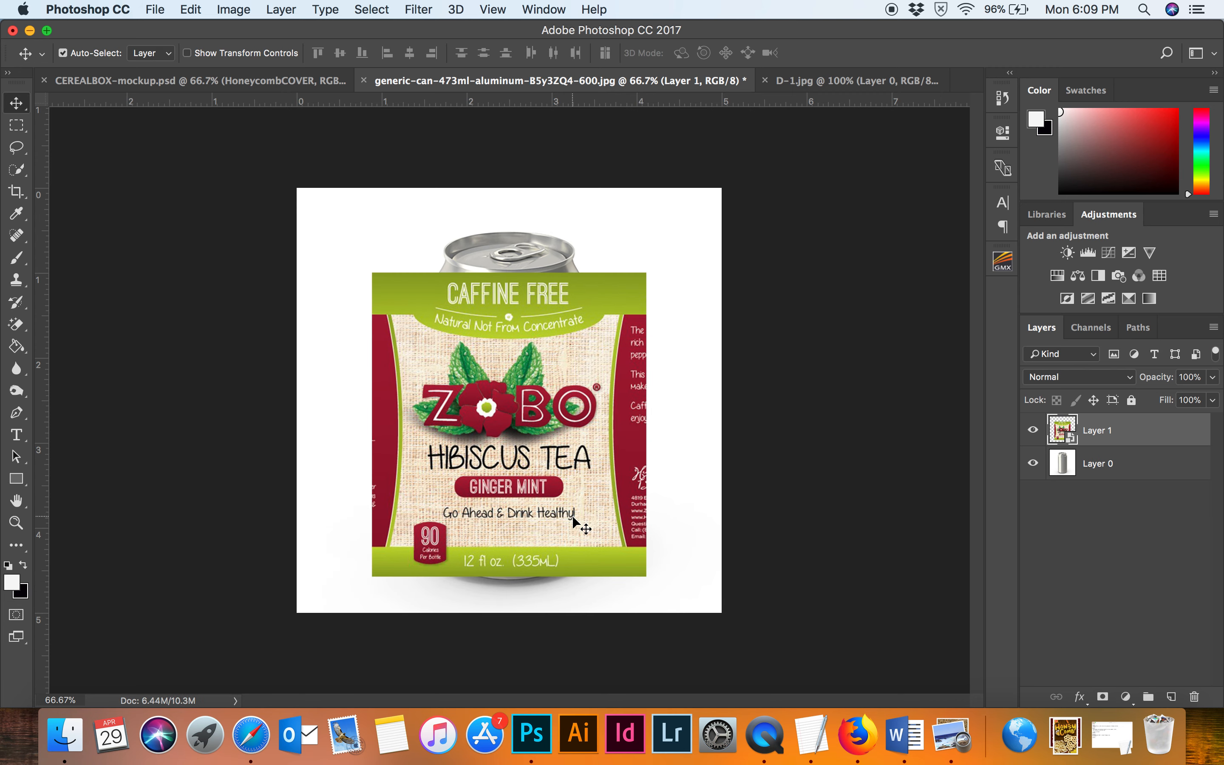
# Start a Warp on the label and pull its corners and bottom handles to curve it around the can's top and base.
pyautogui.click(192, 10)
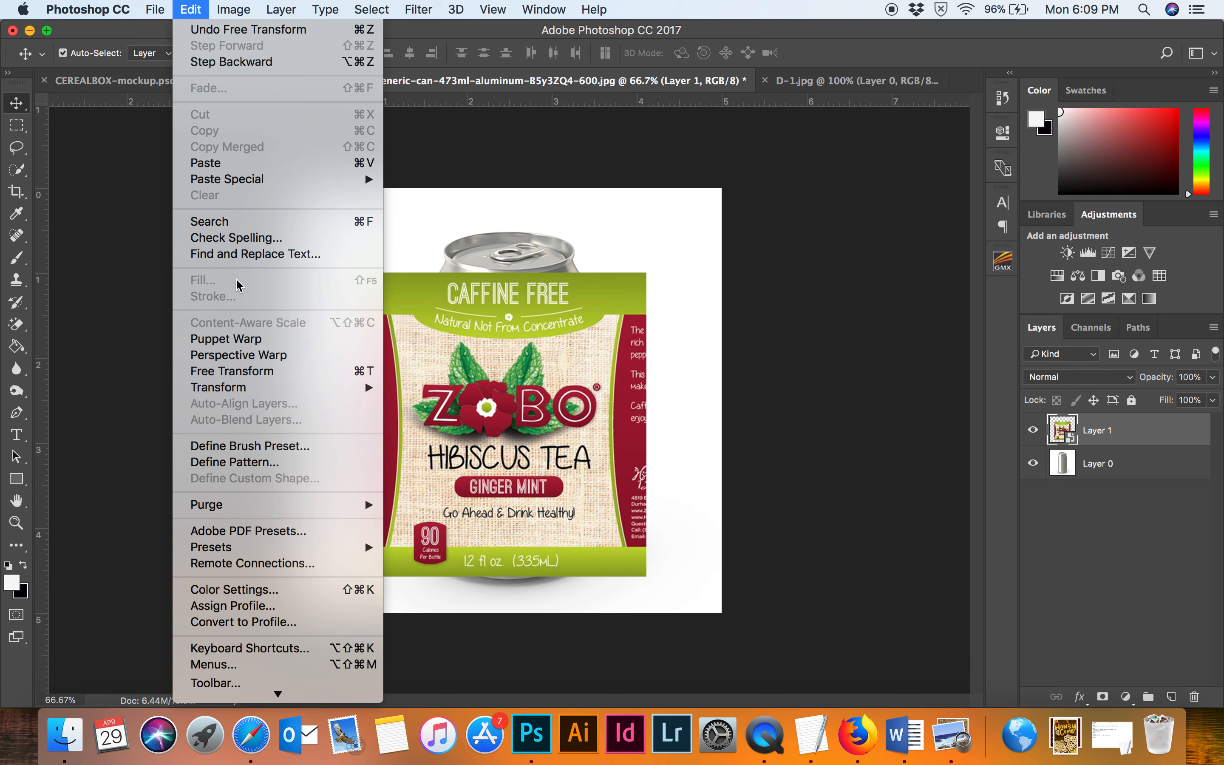
pyautogui.moveTo(258, 388)
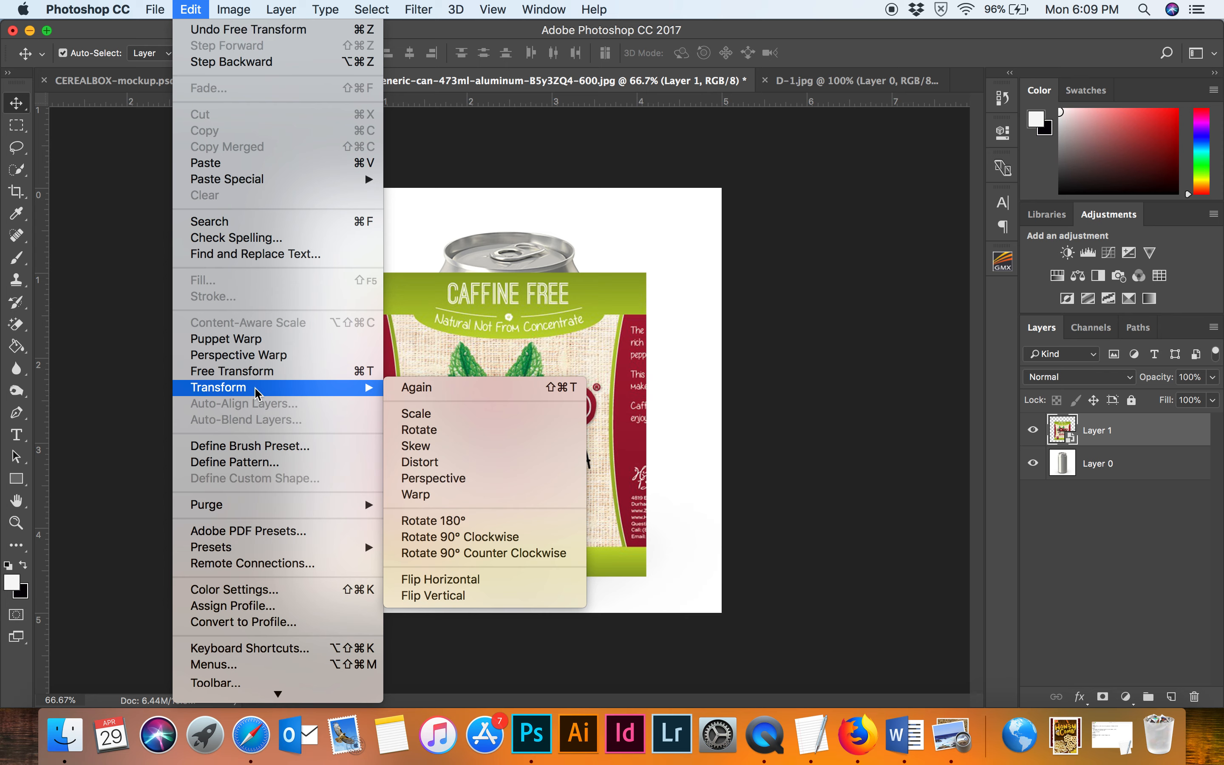
pyautogui.click(490, 495)
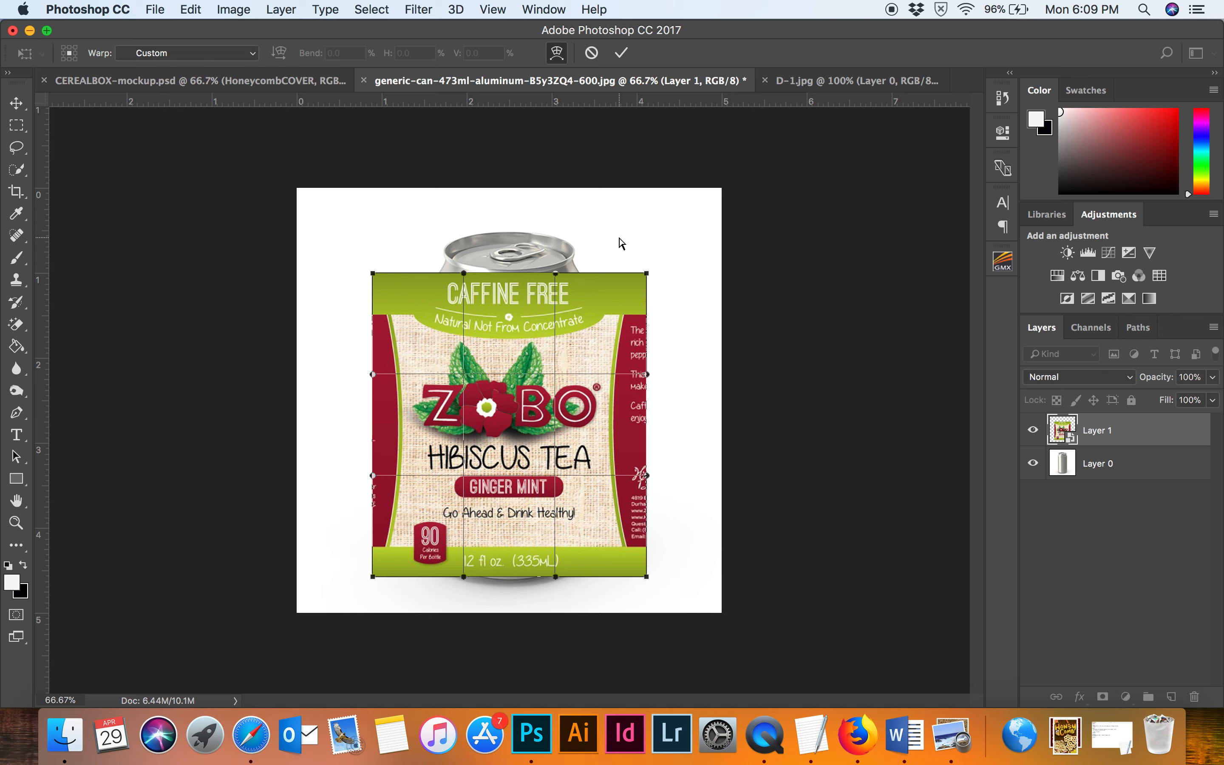
pyautogui.moveTo(372, 274); pyautogui.dragTo(429, 248)
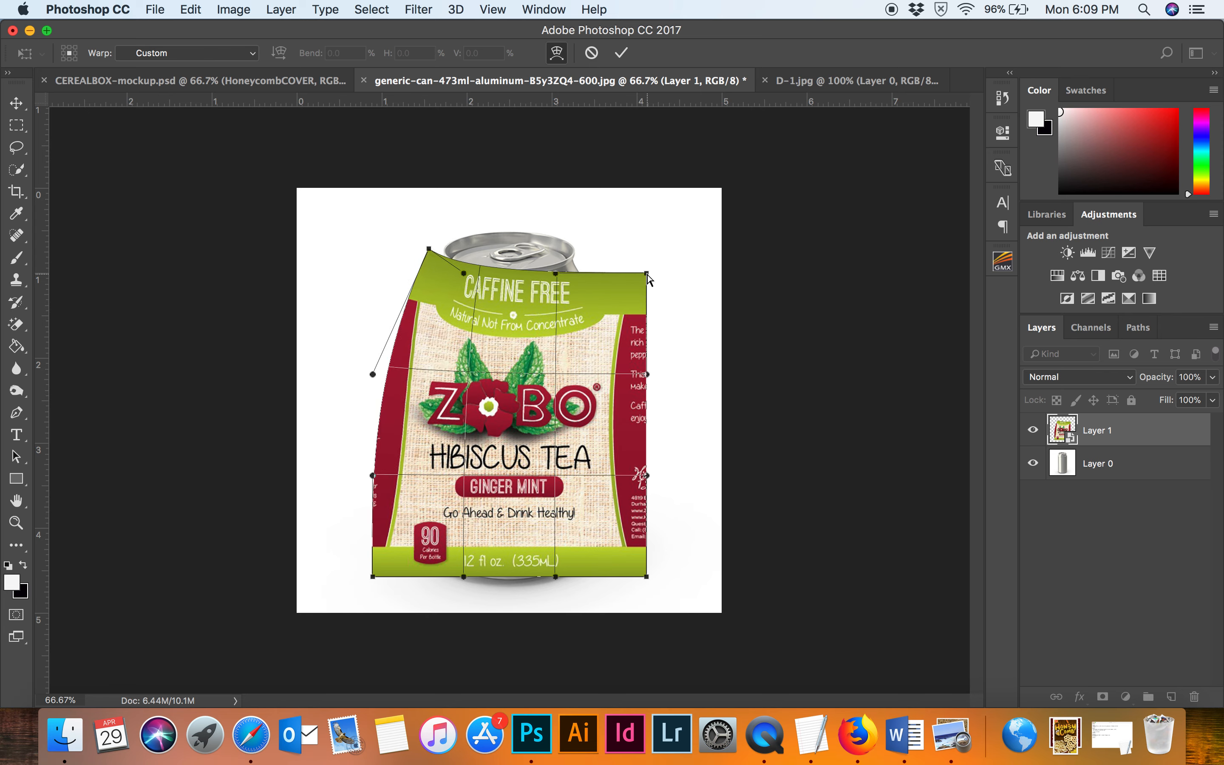
pyautogui.moveTo(648, 274); pyautogui.dragTo(554, 287)
pyautogui.moveTo(464, 274); pyautogui.dragTo(450, 278)
pyautogui.moveTo(555, 287); pyautogui.dragTo(564, 286)
pyautogui.moveTo(646, 576); pyautogui.dragTo(556, 586)
pyautogui.moveTo(378, 579); pyautogui.dragTo(469, 588)
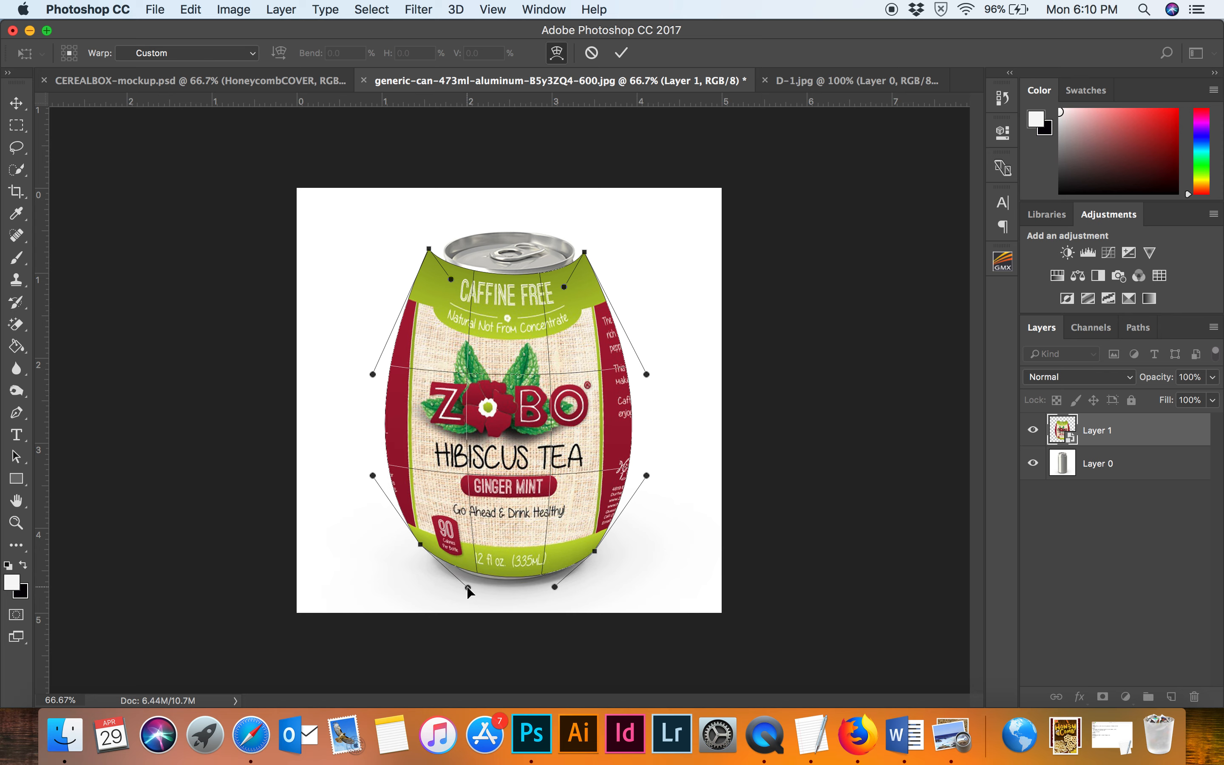
pyautogui.moveTo(556, 585); pyautogui.dragTo(556, 582)
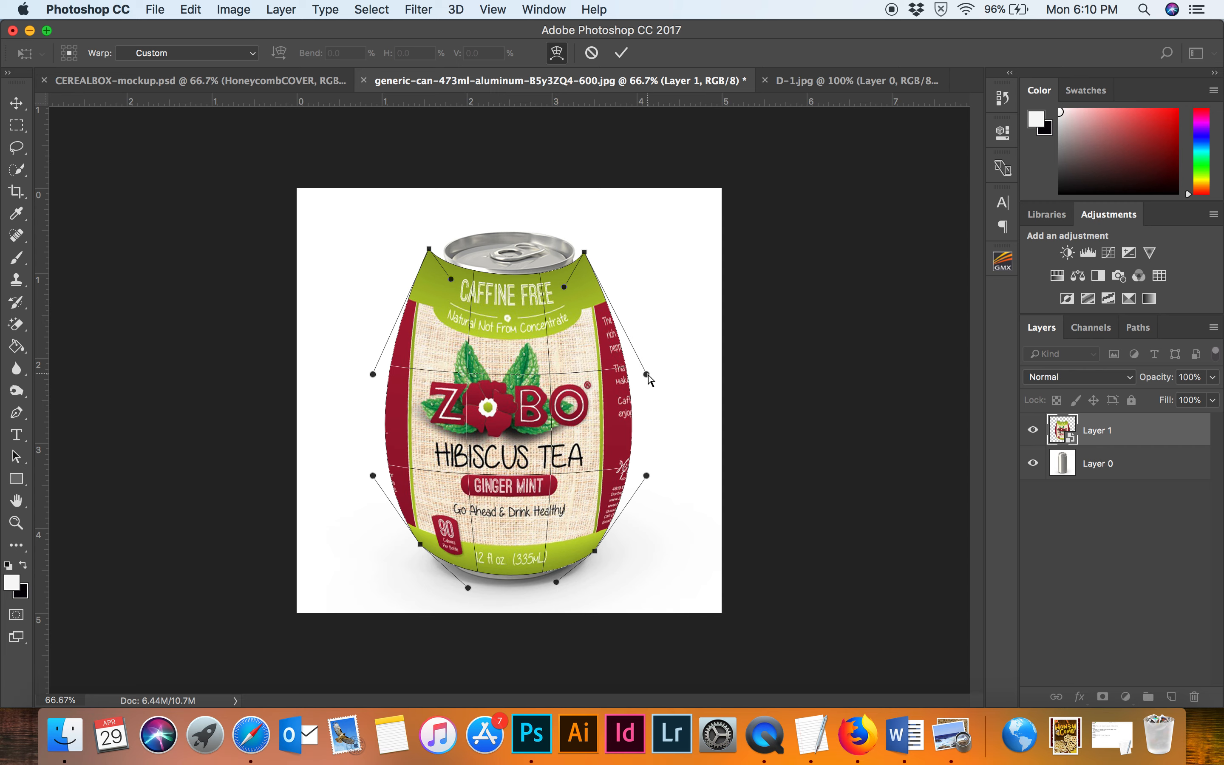
# Adjust the warp's side and corner handles to taper the label to the can's sides, then commit the warp.
pyautogui.moveTo(646, 376); pyautogui.dragTo(598, 307)
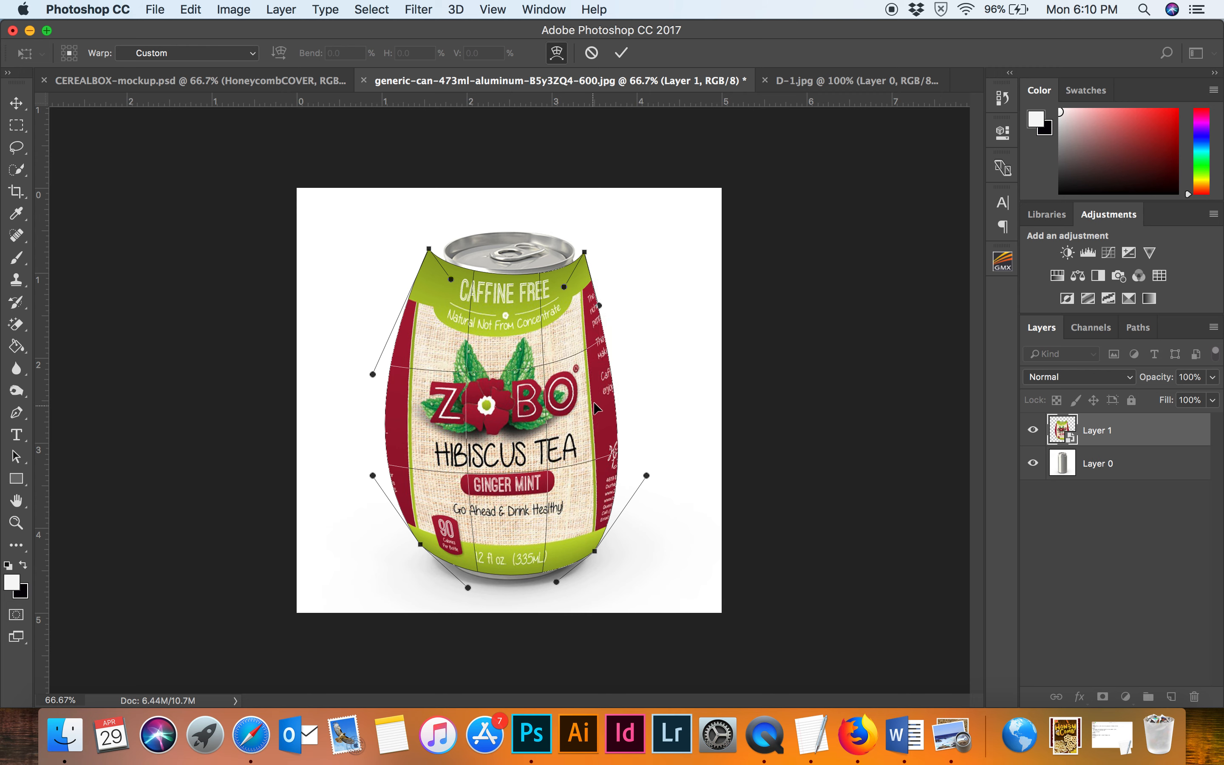
pyautogui.moveTo(647, 477); pyautogui.dragTo(598, 515)
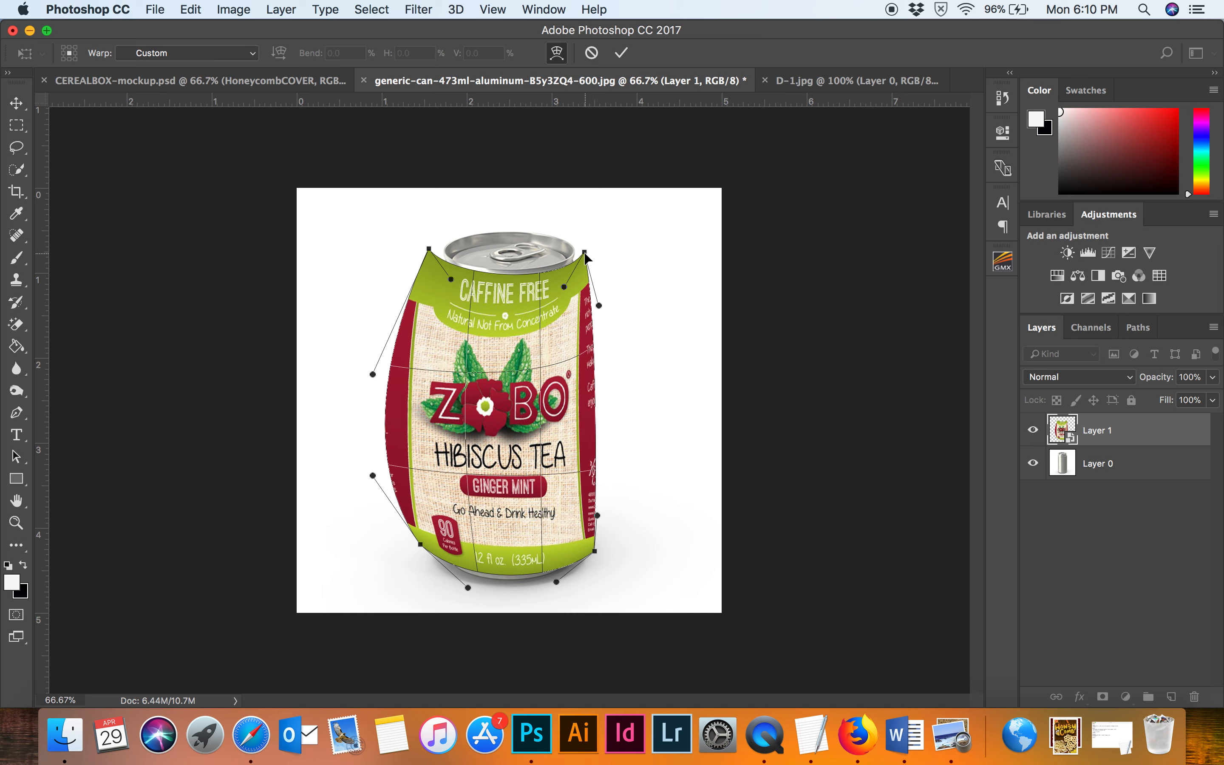
pyautogui.moveTo(584, 252); pyautogui.dragTo(577, 257)
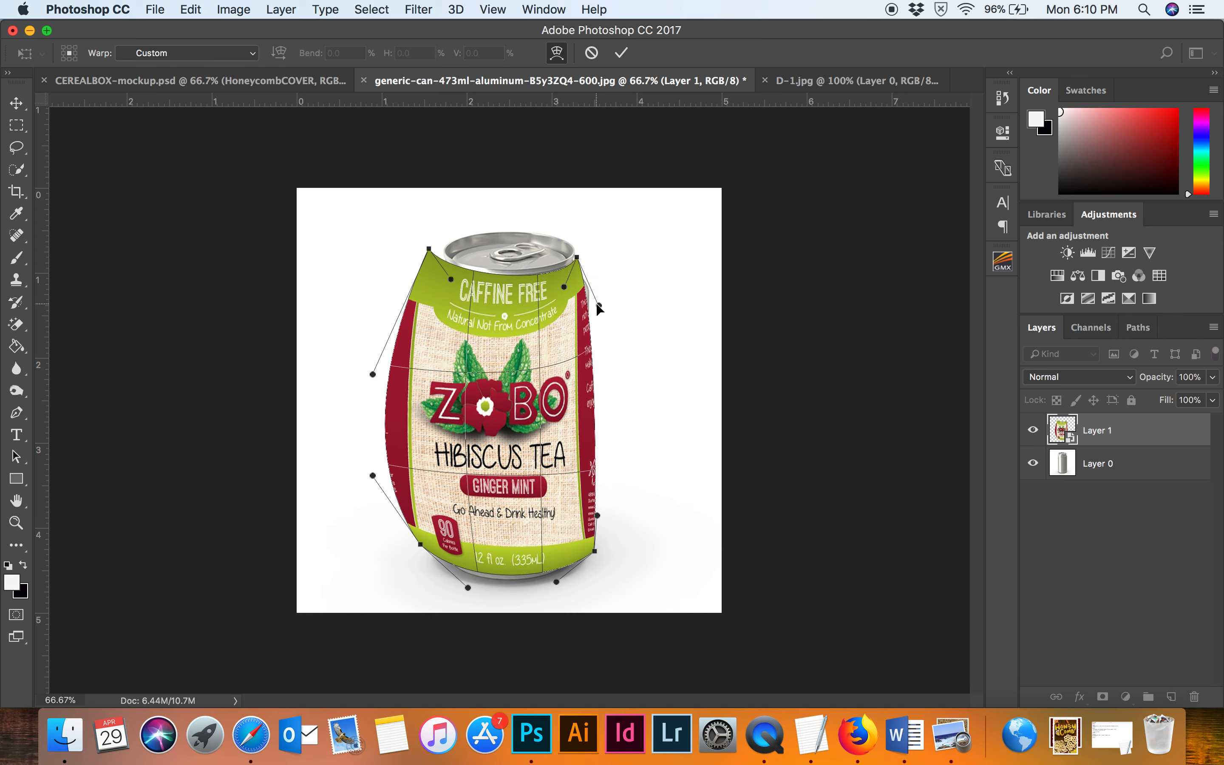
pyautogui.moveTo(578, 257); pyautogui.dragTo(588, 250)
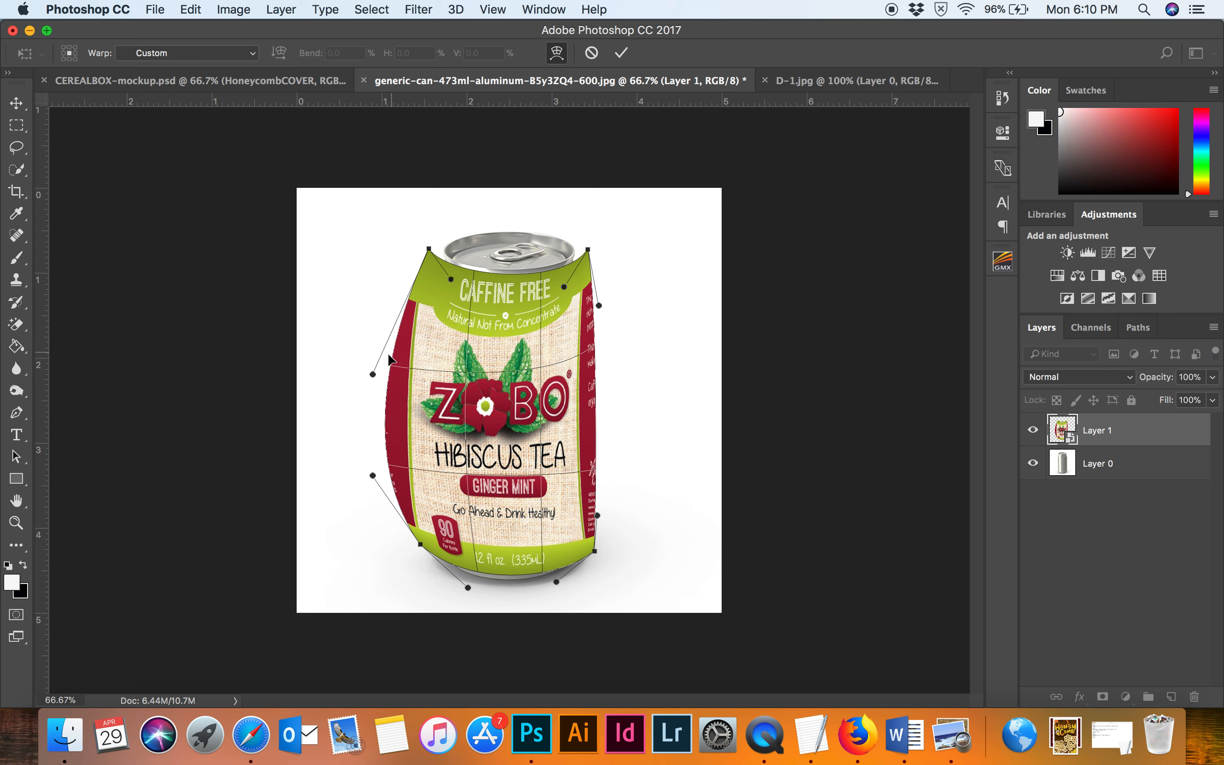
pyautogui.moveTo(375, 478); pyautogui.dragTo(421, 480)
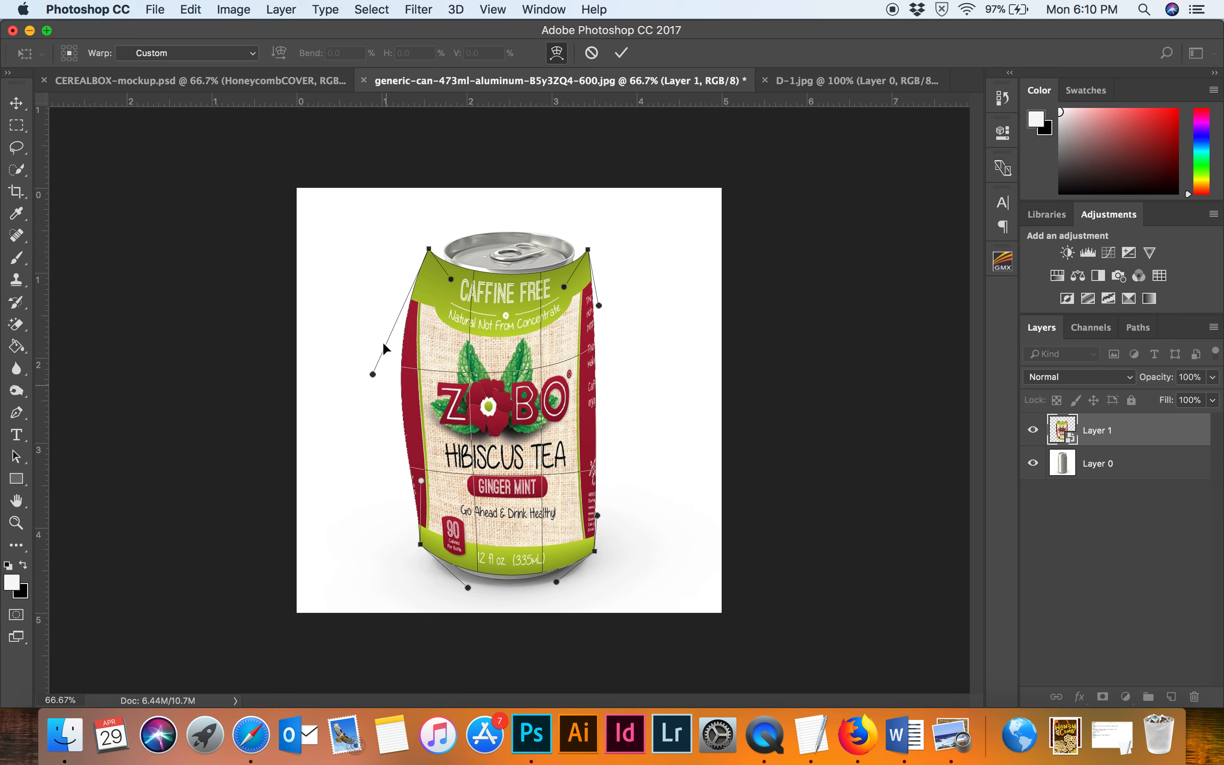
pyautogui.moveTo(375, 375); pyautogui.dragTo(420, 356)
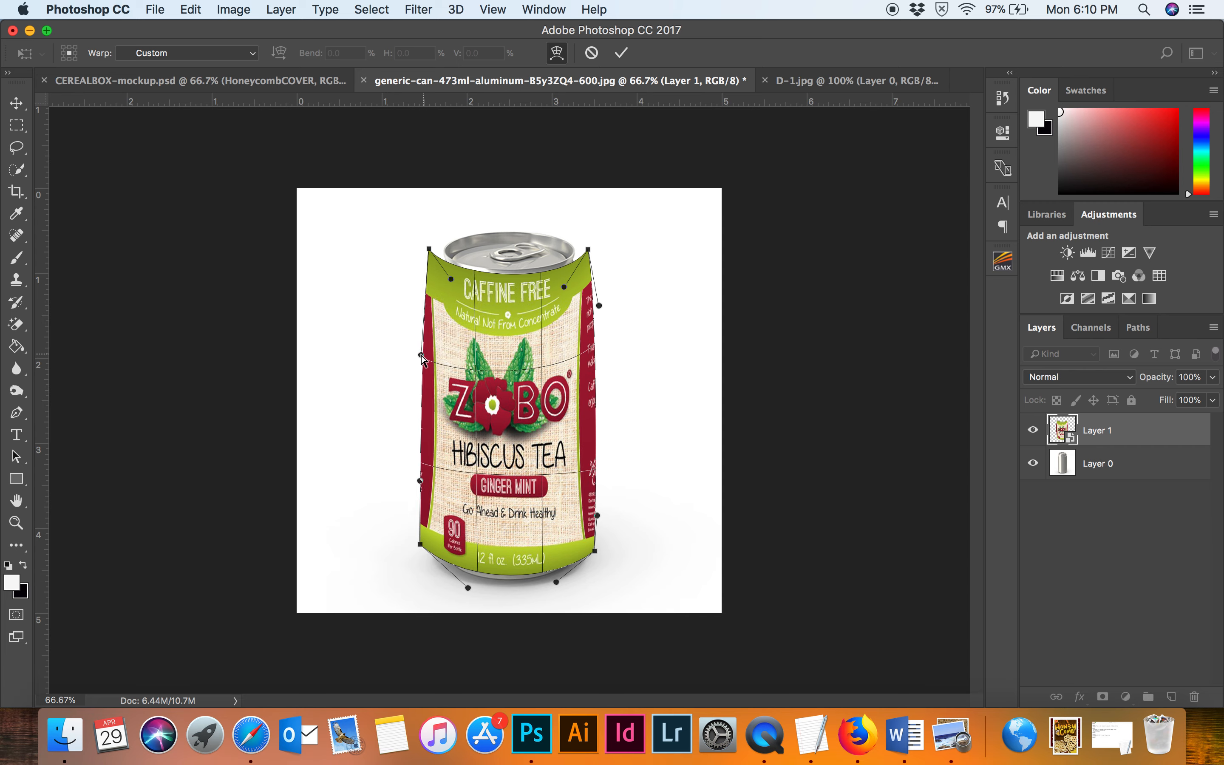
pyautogui.moveTo(430, 251); pyautogui.dragTo(430, 250)
pyautogui.moveTo(512, 483); pyautogui.dragTo(507, 480)
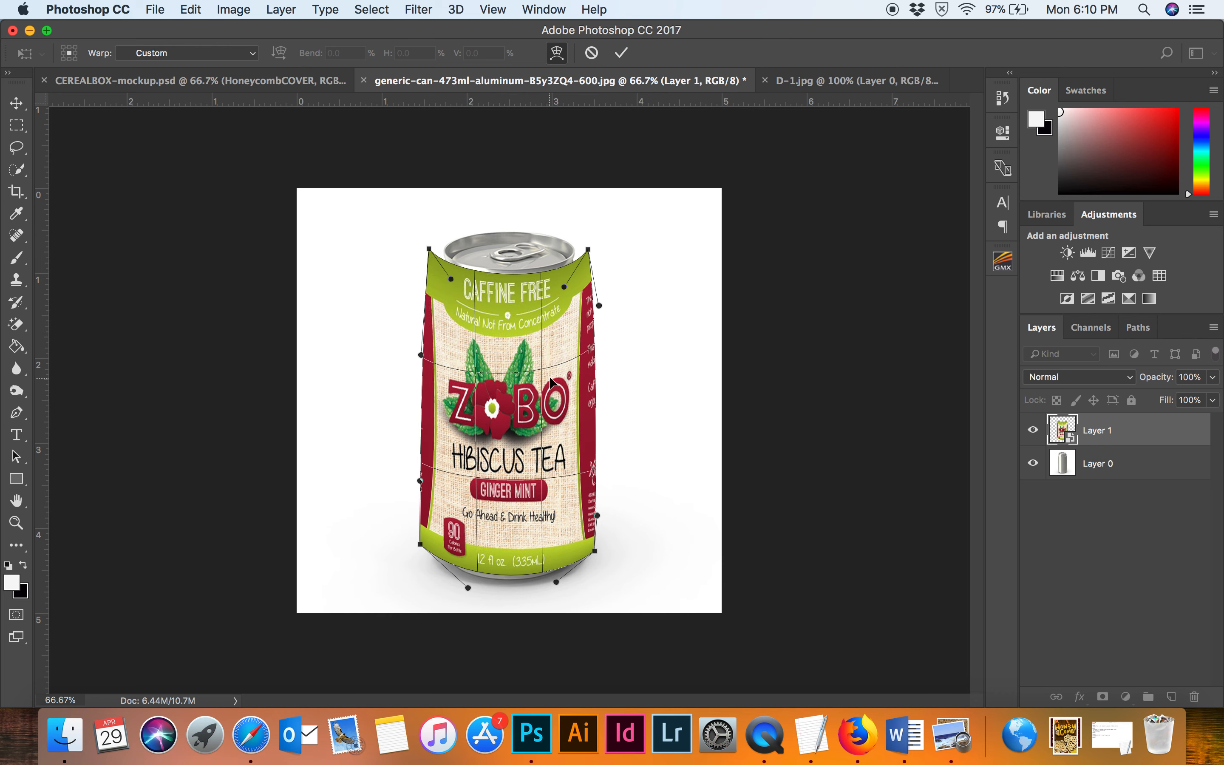
pyautogui.moveTo(599, 305); pyautogui.dragTo(598, 330)
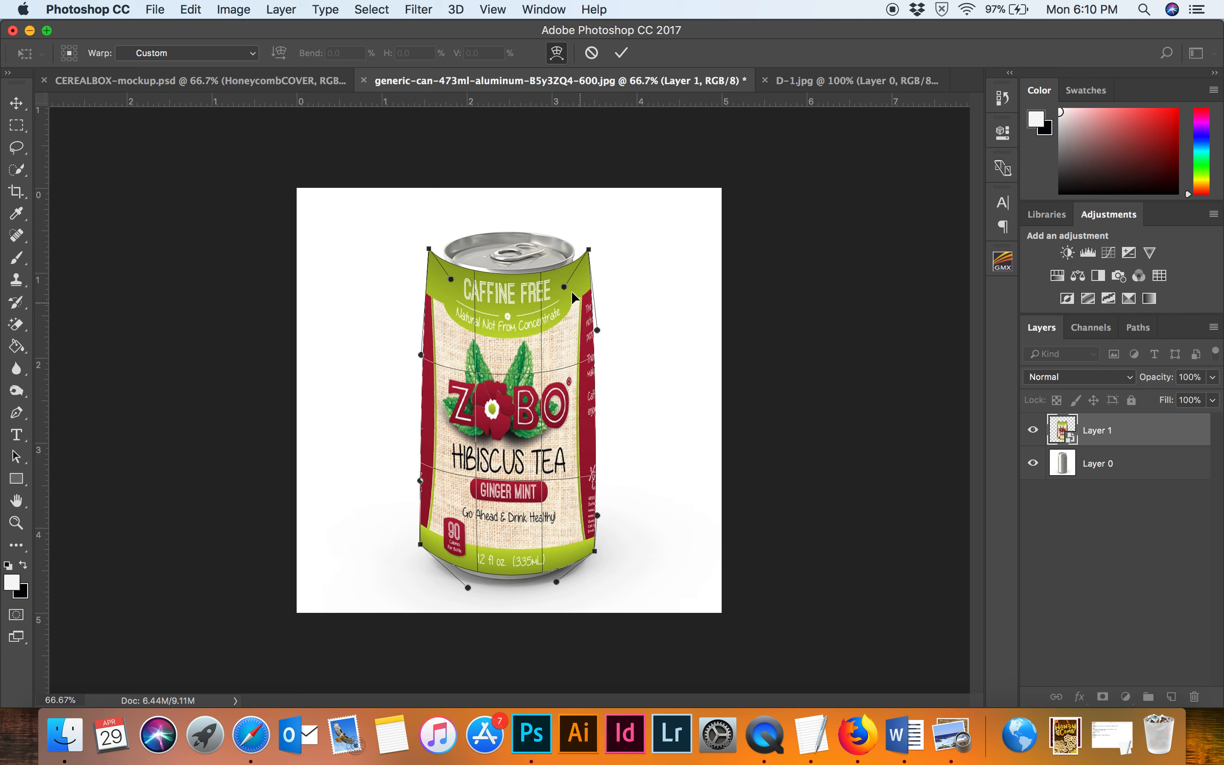
pyautogui.moveTo(559, 287); pyautogui.dragTo(572, 285)
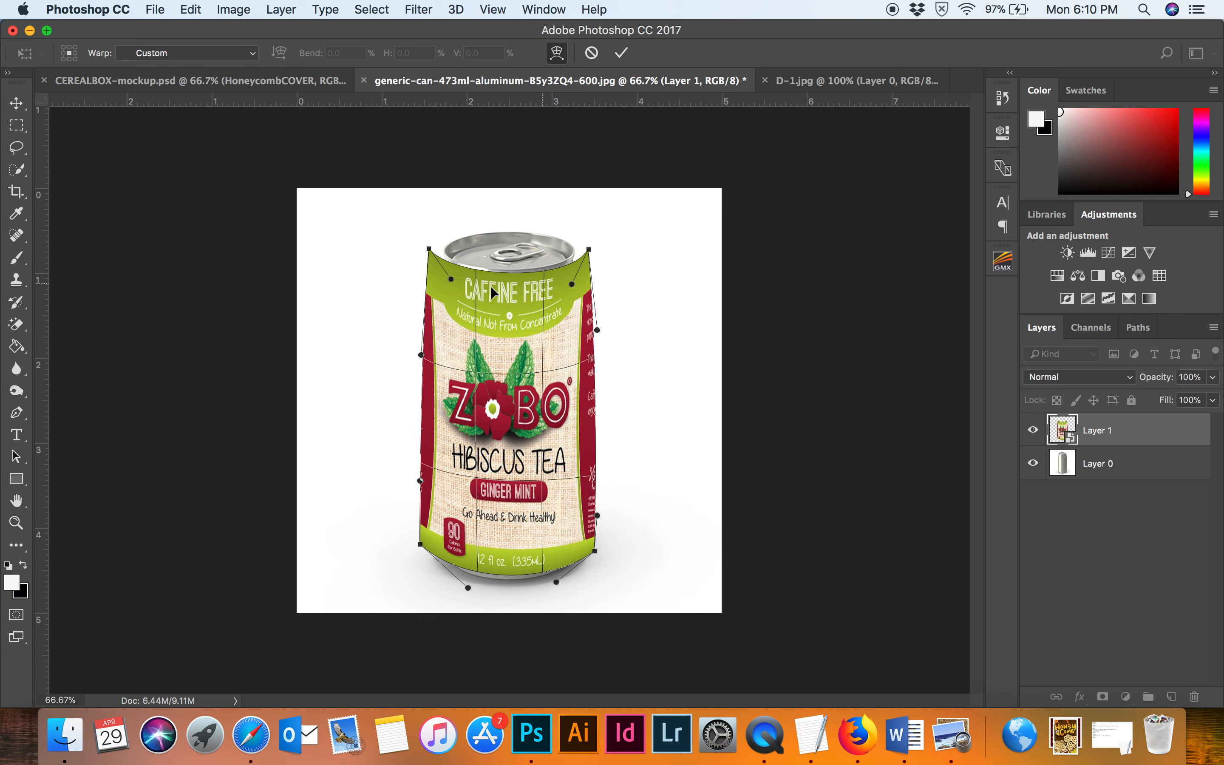
pyautogui.moveTo(451, 280); pyautogui.dragTo(448, 276)
pyautogui.press('Return')
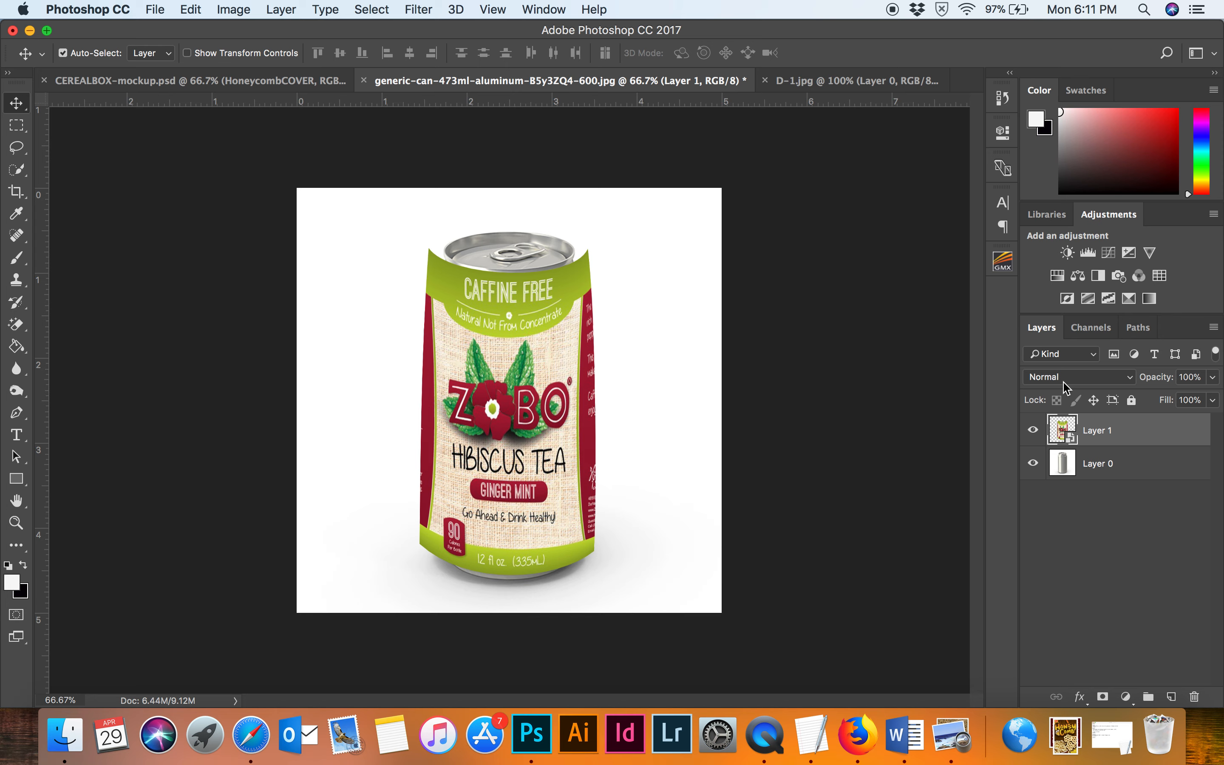
# Set the label layer's blend mode to Multiply.
pyautogui.click(1078, 378)
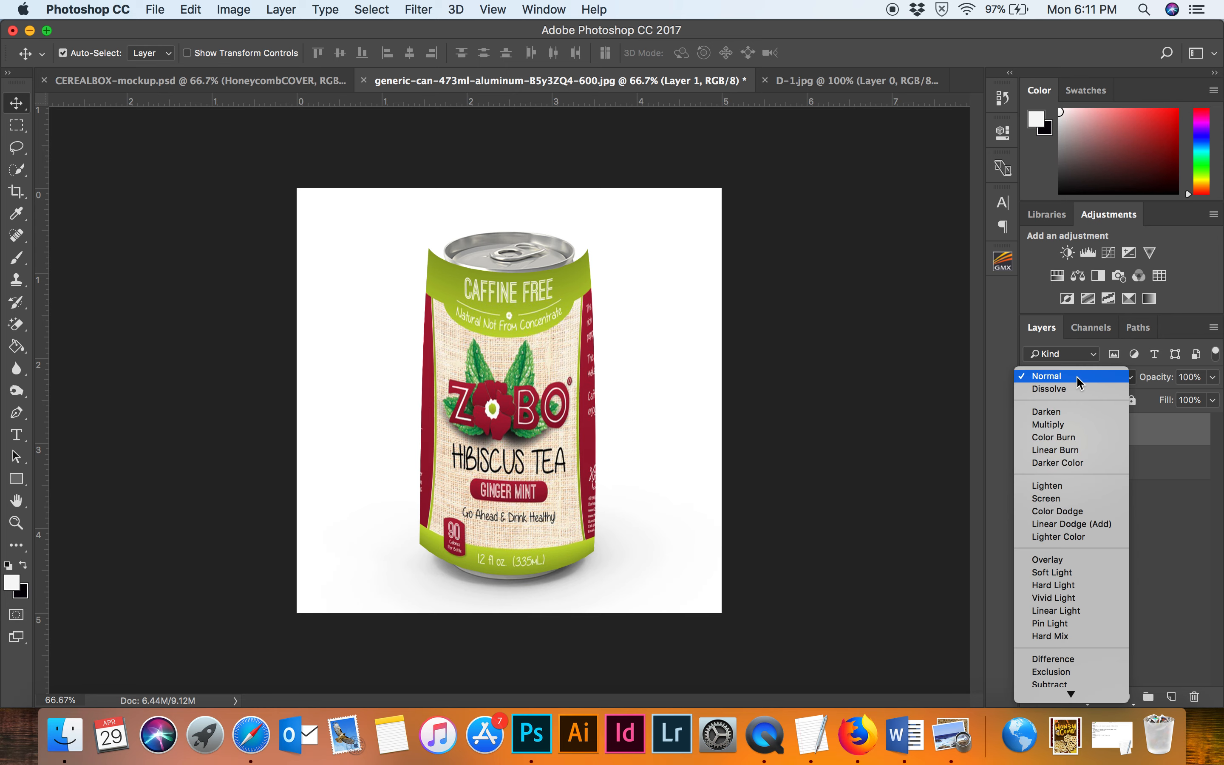
pyautogui.click(1083, 425)
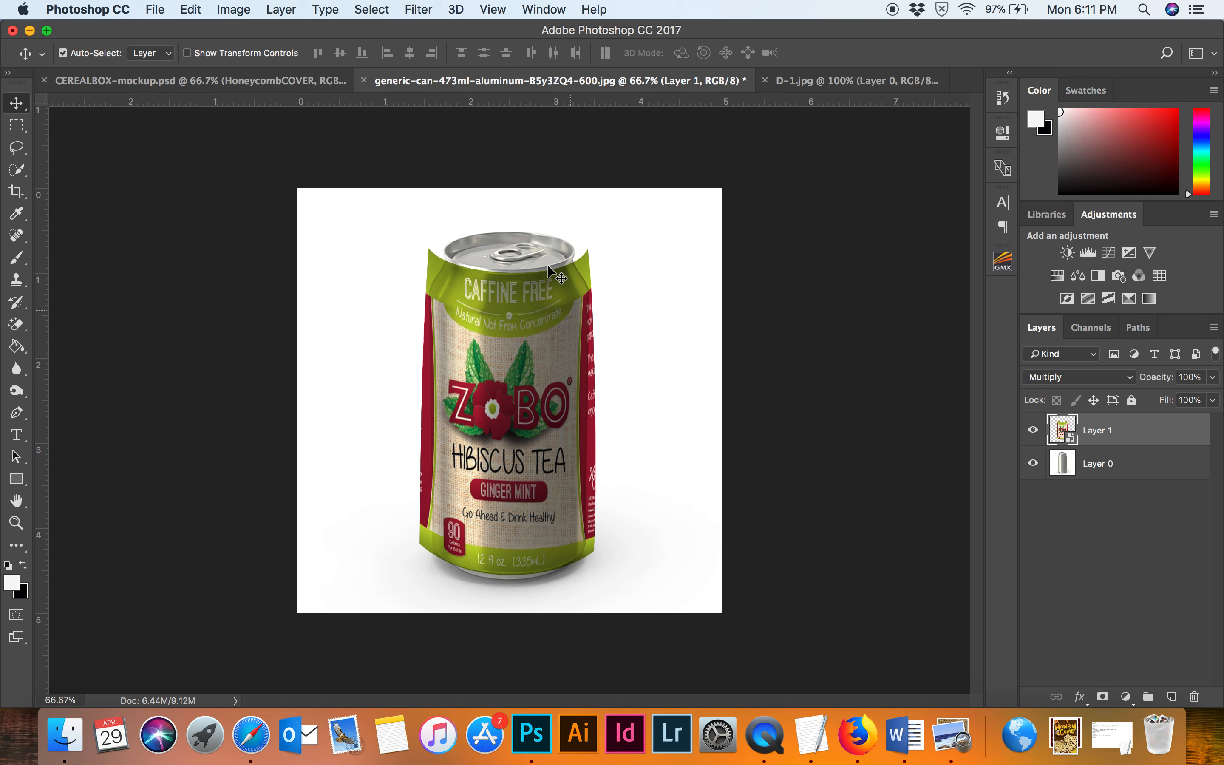
# Hide the label layer and select the can body on Layer 0 with the Quick Selection tool.
pyautogui.click(1039, 435)
pyautogui.click(1107, 470)
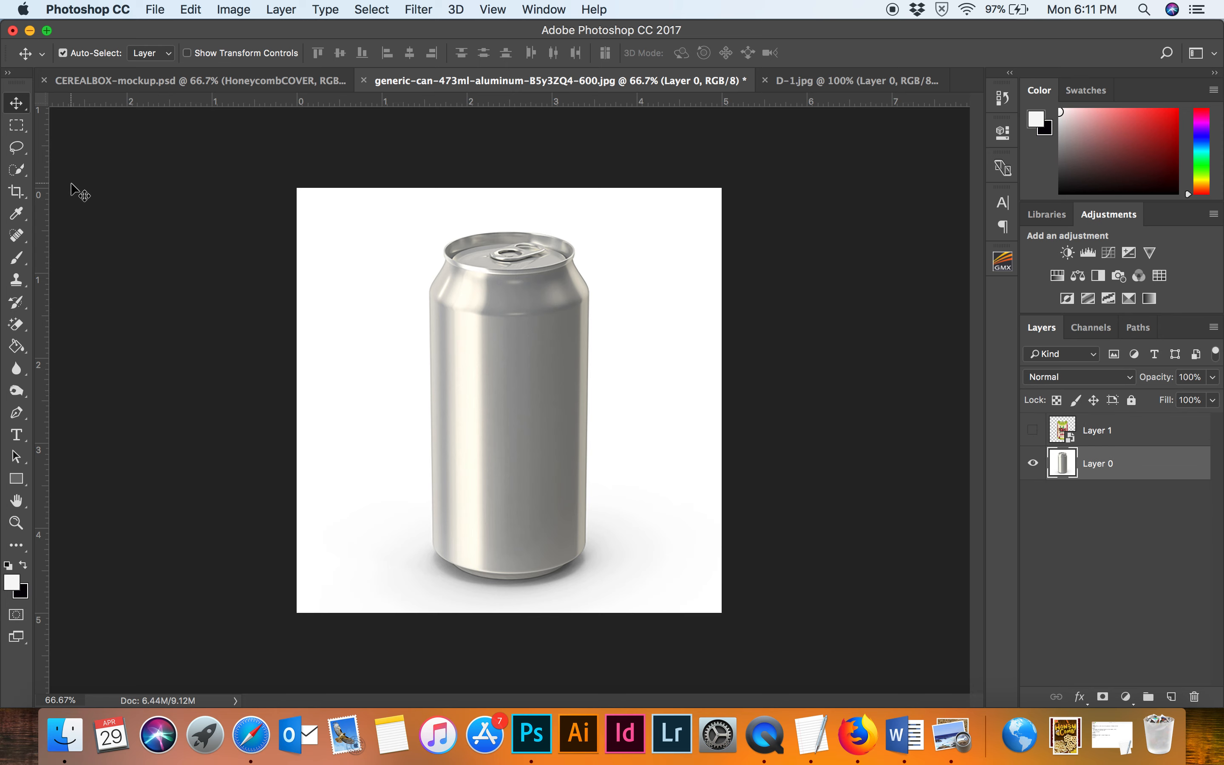
pyautogui.click(21, 171)
pyautogui.moveTo(455, 260)
pyautogui.mouseDown()
pyautogui.moveTo(520, 248)
pyautogui.moveTo(556, 364)
pyautogui.moveTo(557, 536)
pyautogui.moveTo(455, 552)
pyautogui.mouseUp()
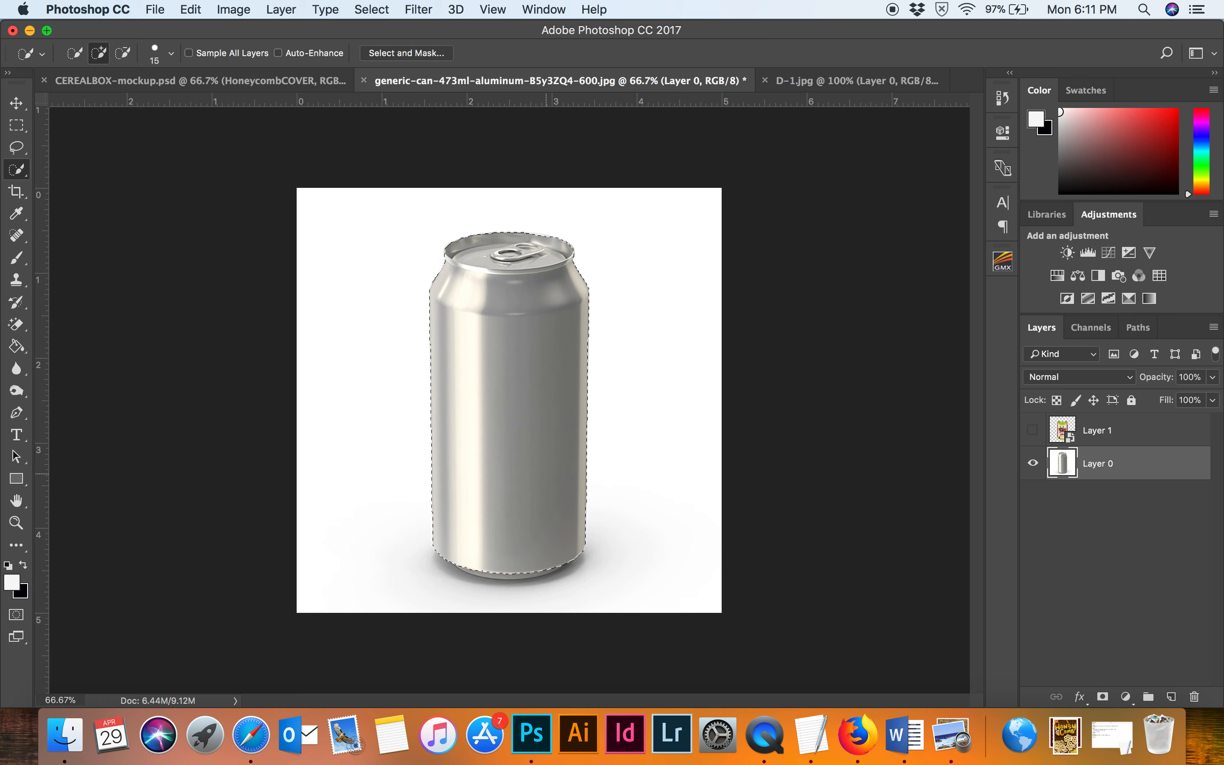
pyautogui.click(544, 570)
# Show and select Layer 1, add a layer mask from the can selection, and unlink the mask from the label.
pyautogui.click(1117, 431)
pyautogui.click(1035, 431)
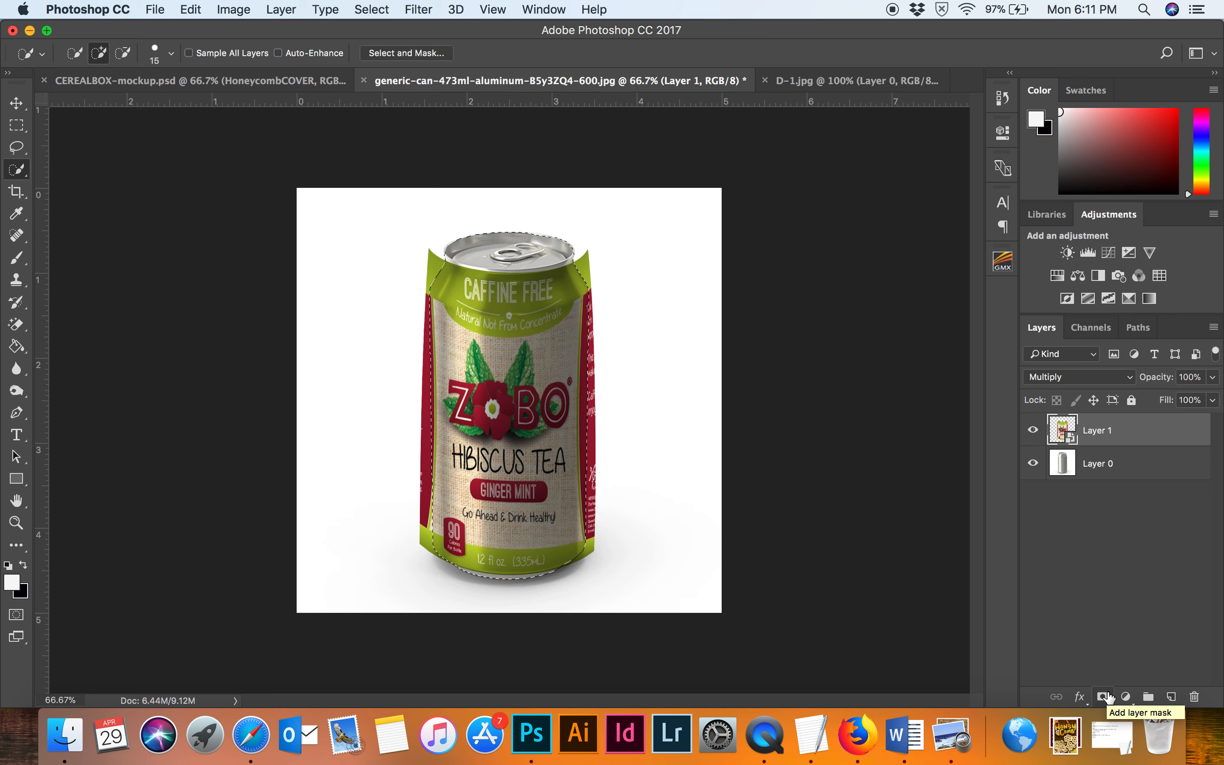
pyautogui.click(1104, 697)
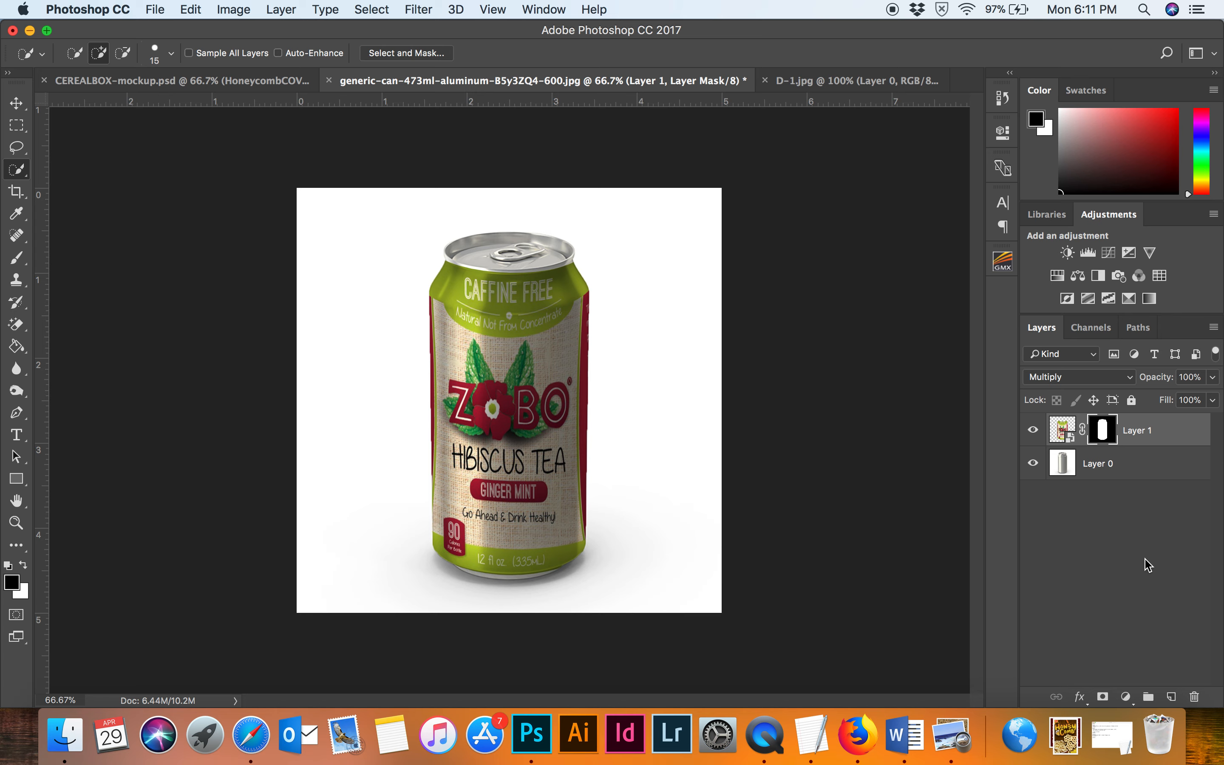
pyautogui.click(1084, 431)
pyautogui.click(1063, 430)
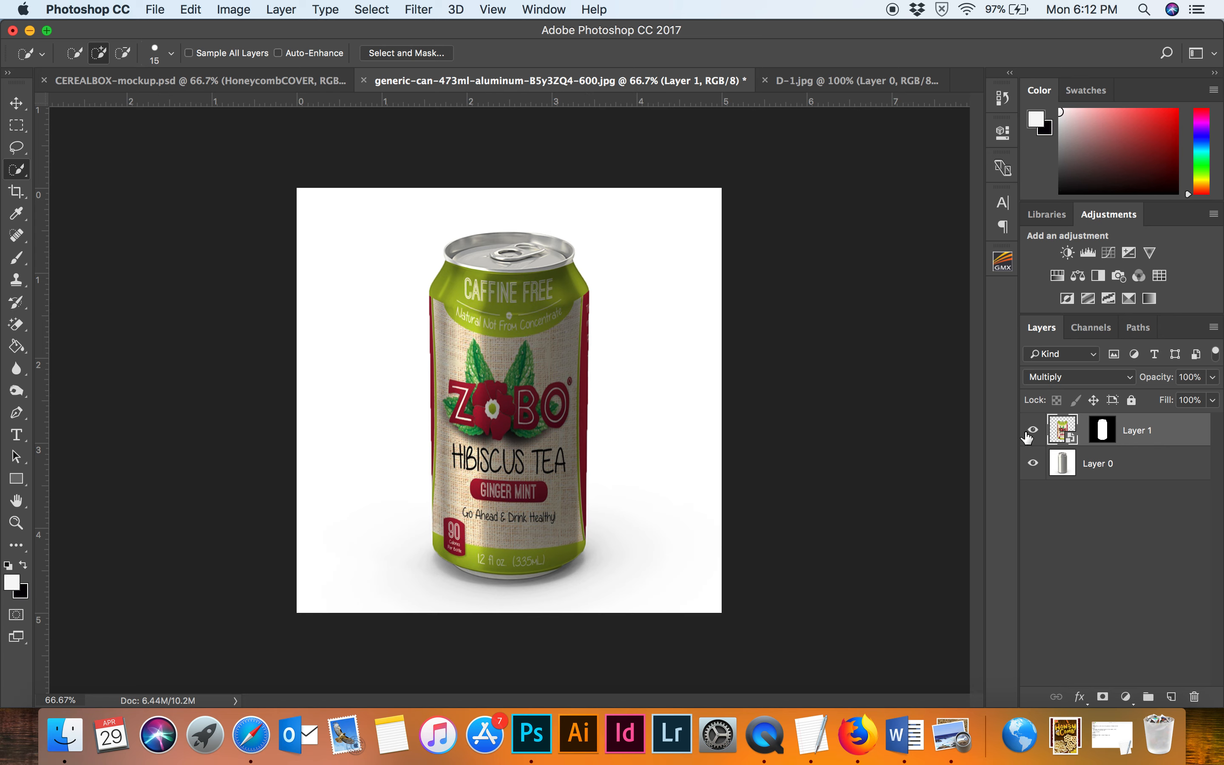
# Warp the masked label again, nudging its handles to fit the can's edges, and commit the warp.
pyautogui.click(189, 9)
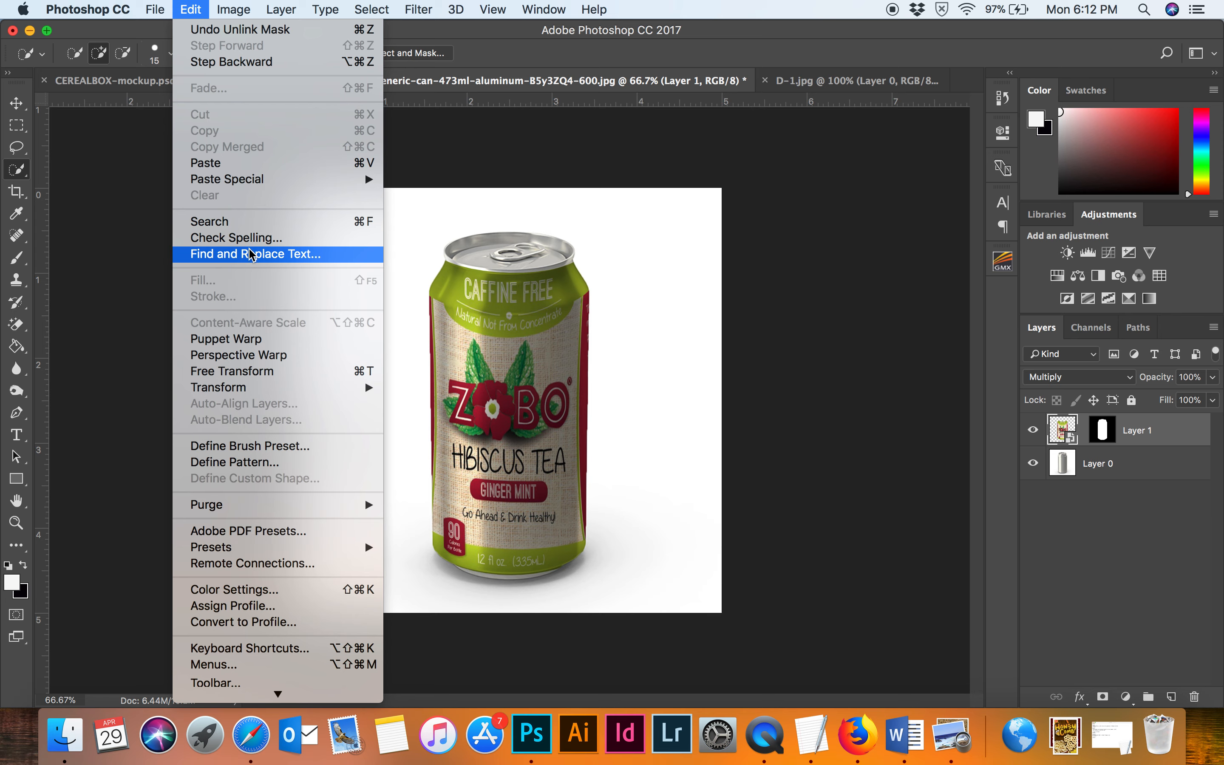
pyautogui.moveTo(274, 390)
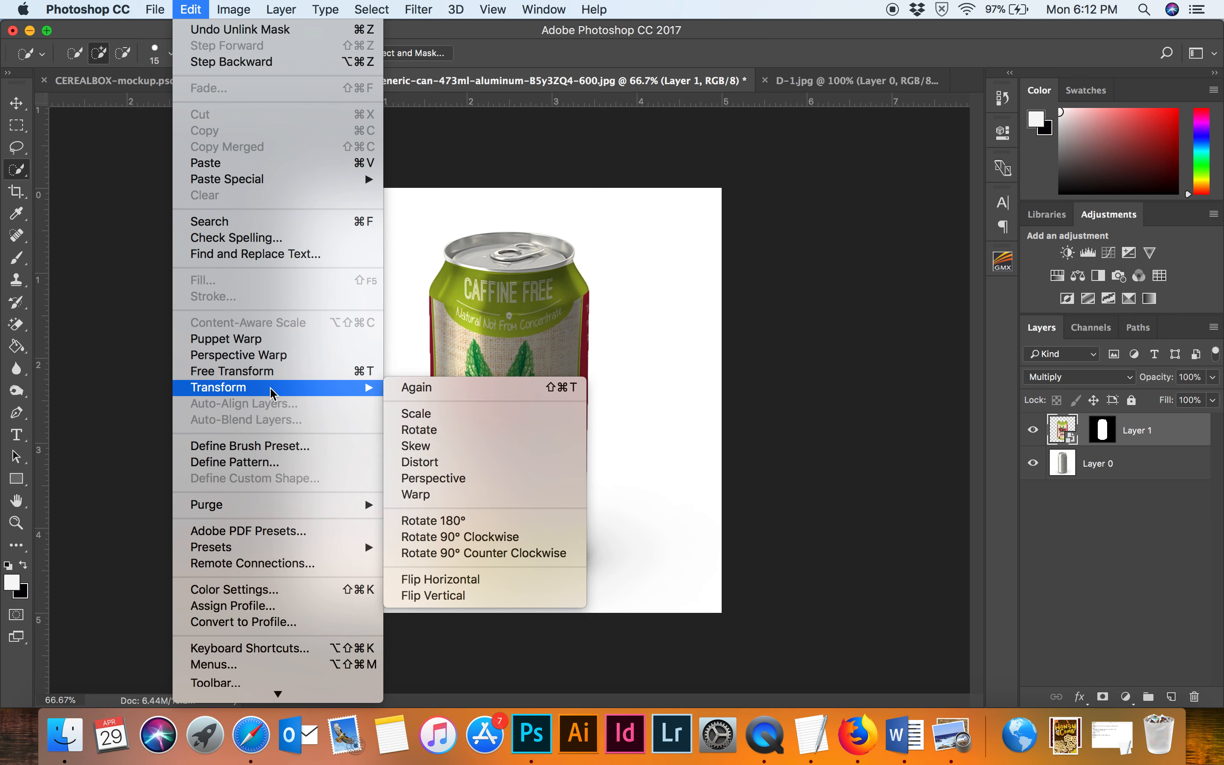
pyautogui.click(430, 495)
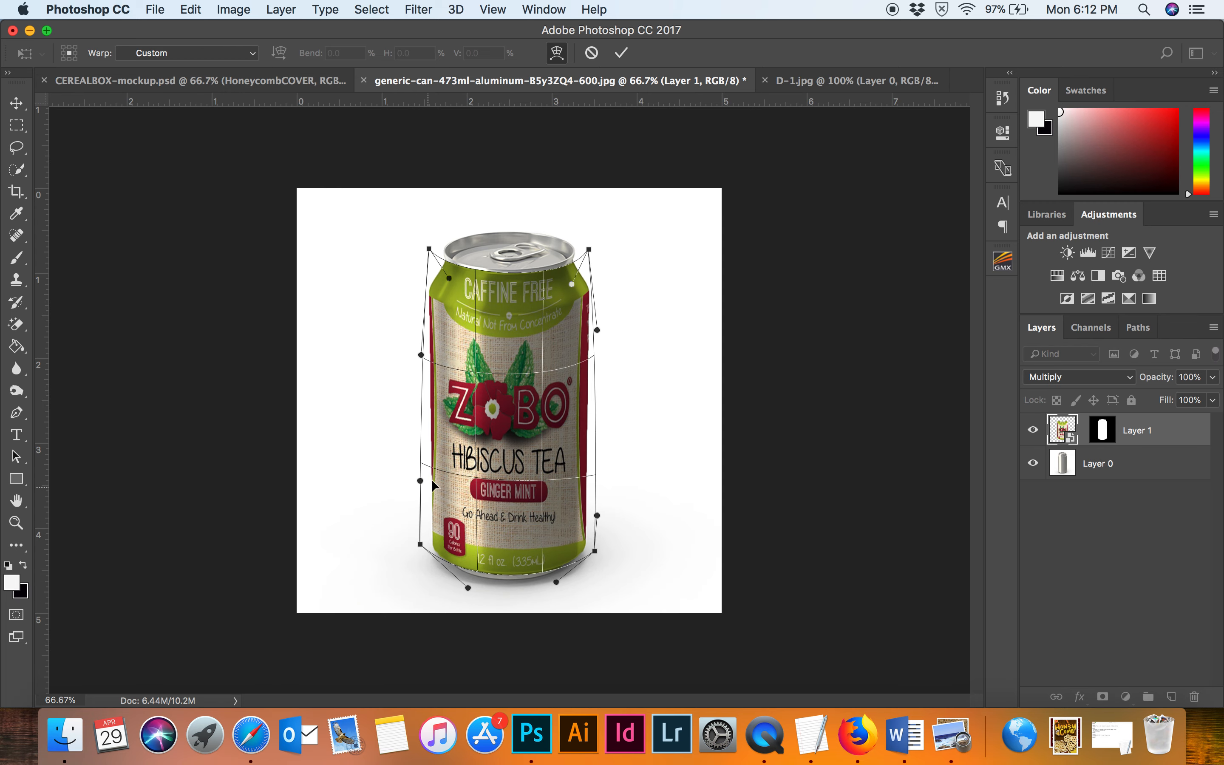
pyautogui.moveTo(509, 349); pyautogui.dragTo(509, 351)
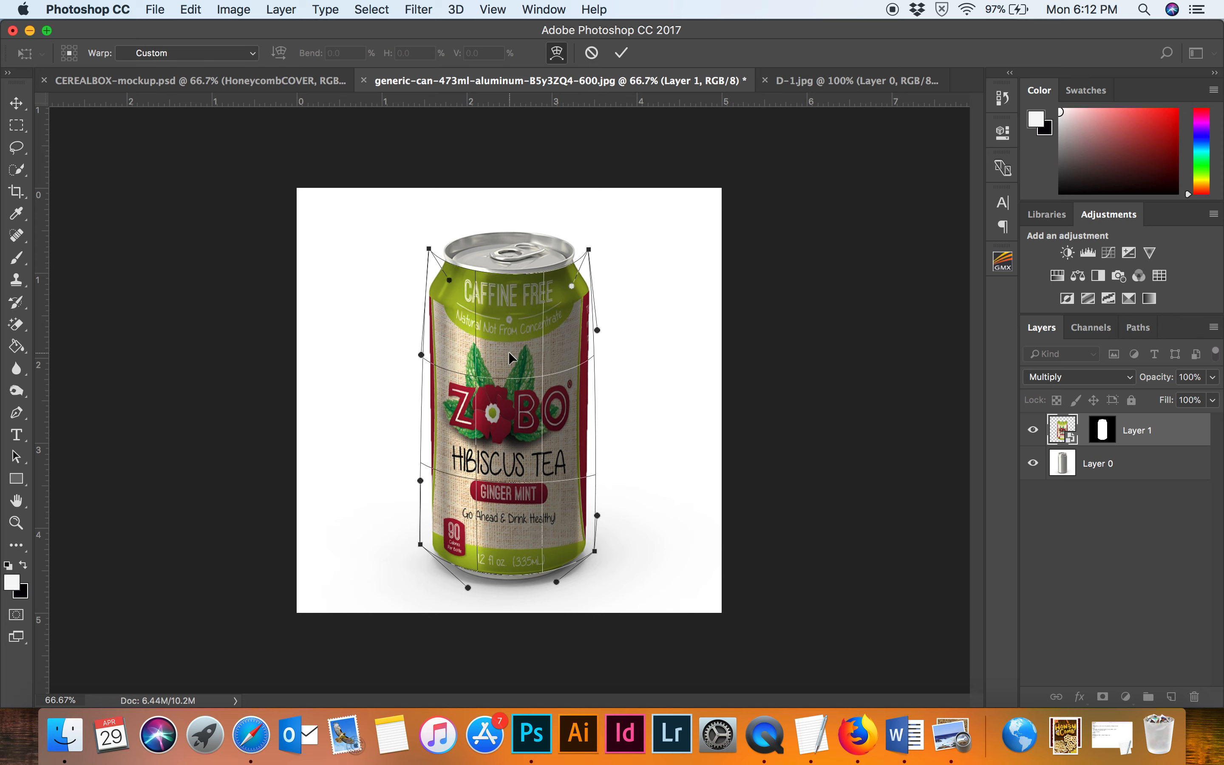
pyautogui.moveTo(450, 280); pyautogui.dragTo(448, 285)
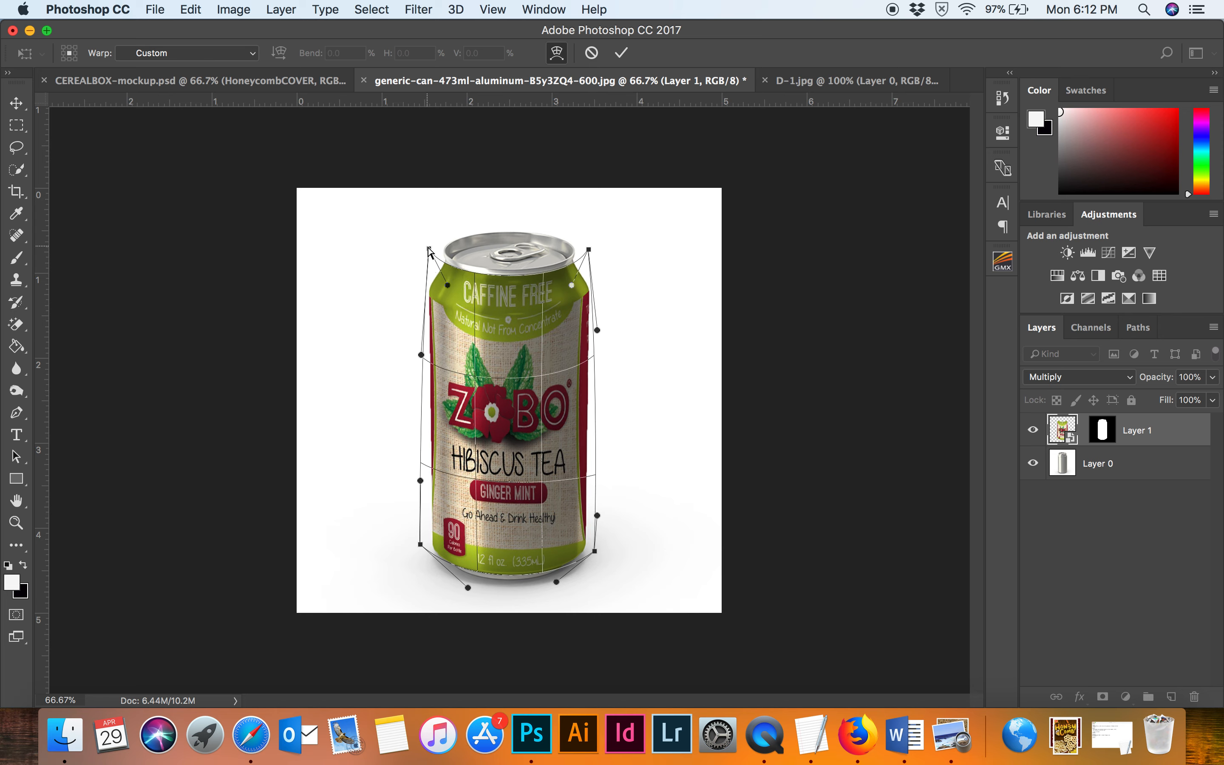
pyautogui.moveTo(428, 248); pyautogui.dragTo(430, 245)
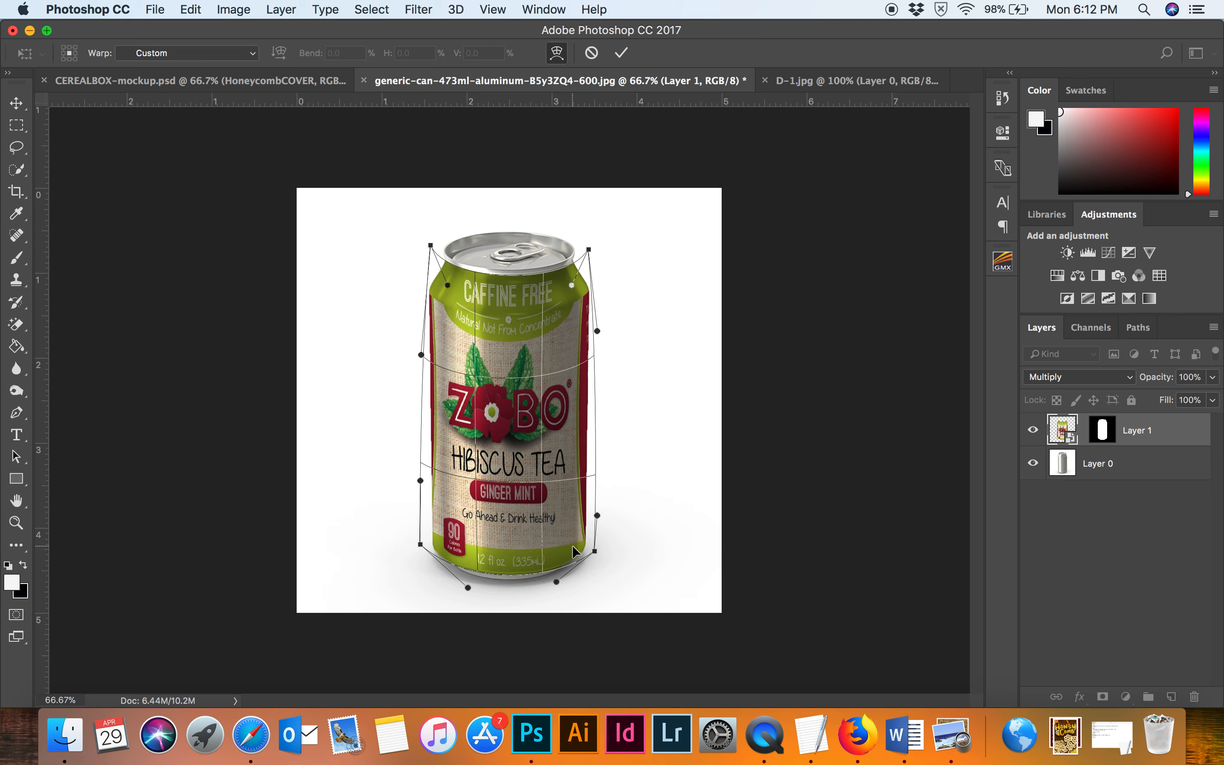
pyautogui.moveTo(596, 552); pyautogui.dragTo(589, 551)
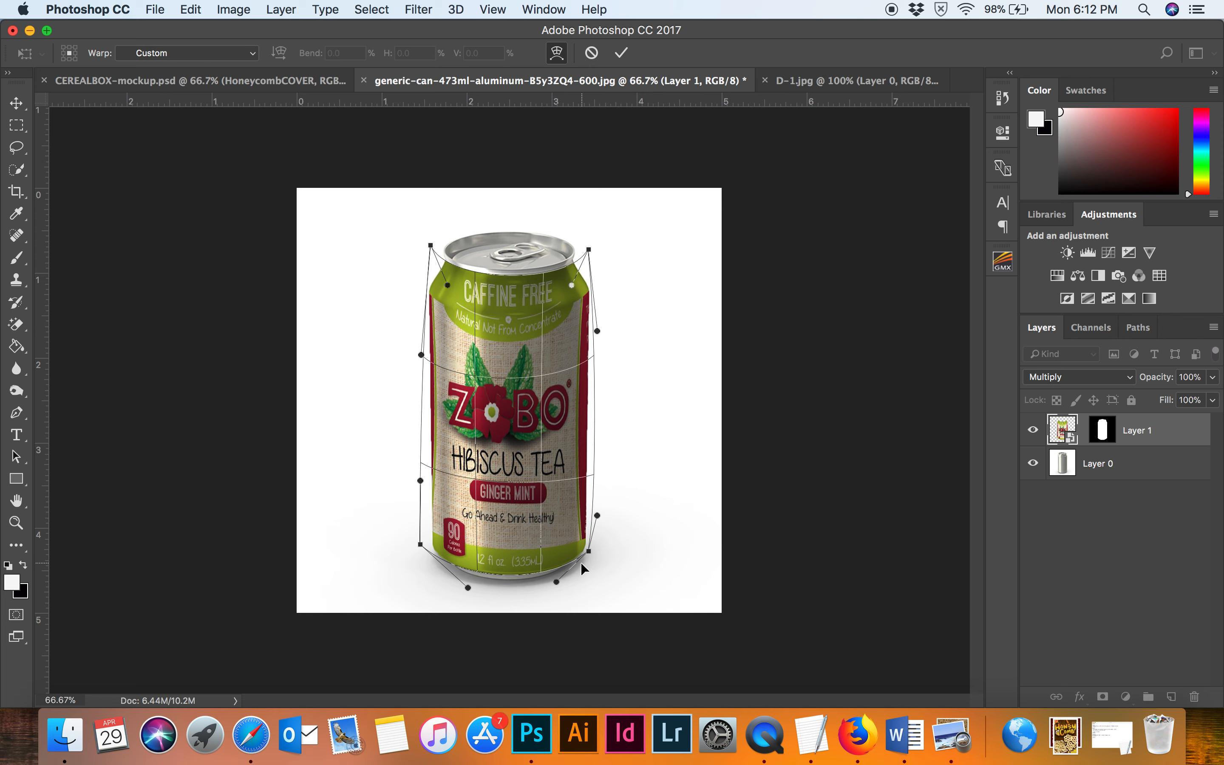
pyautogui.moveTo(588, 552); pyautogui.dragTo(587, 554)
pyautogui.moveTo(522, 494); pyautogui.dragTo(524, 500)
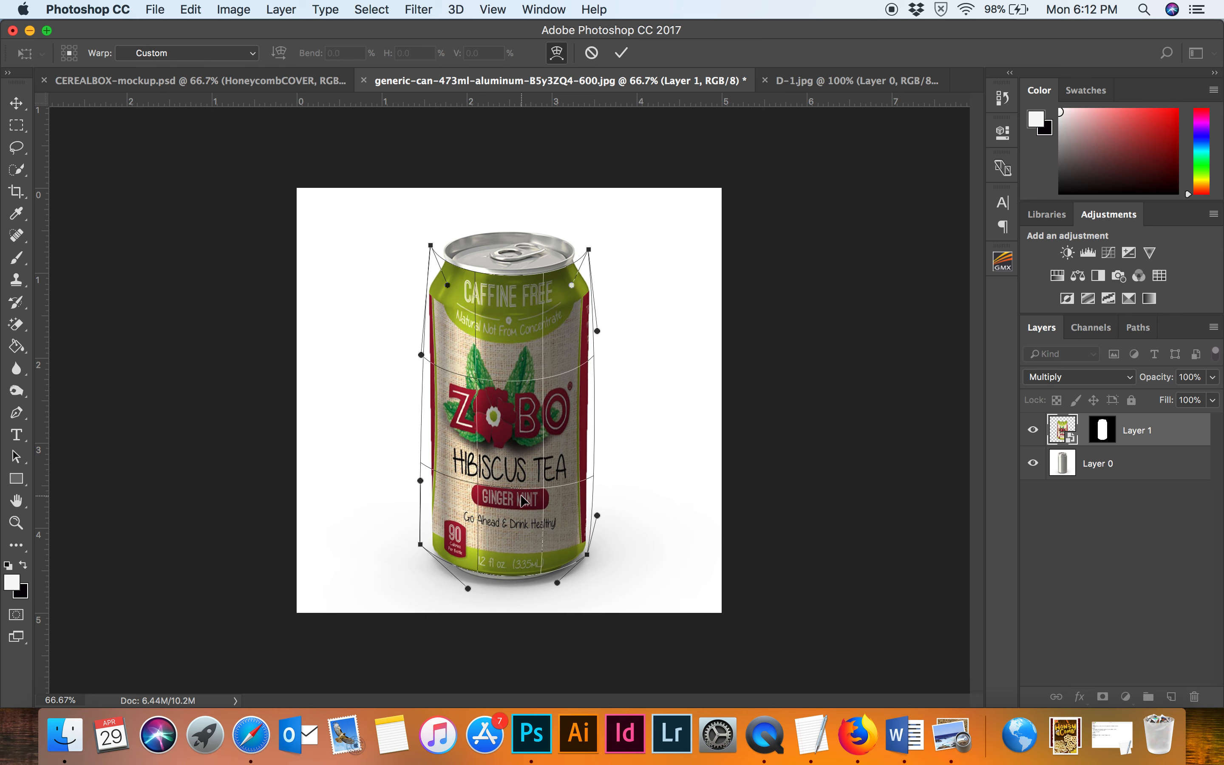
pyautogui.moveTo(421, 480); pyautogui.dragTo(420, 490)
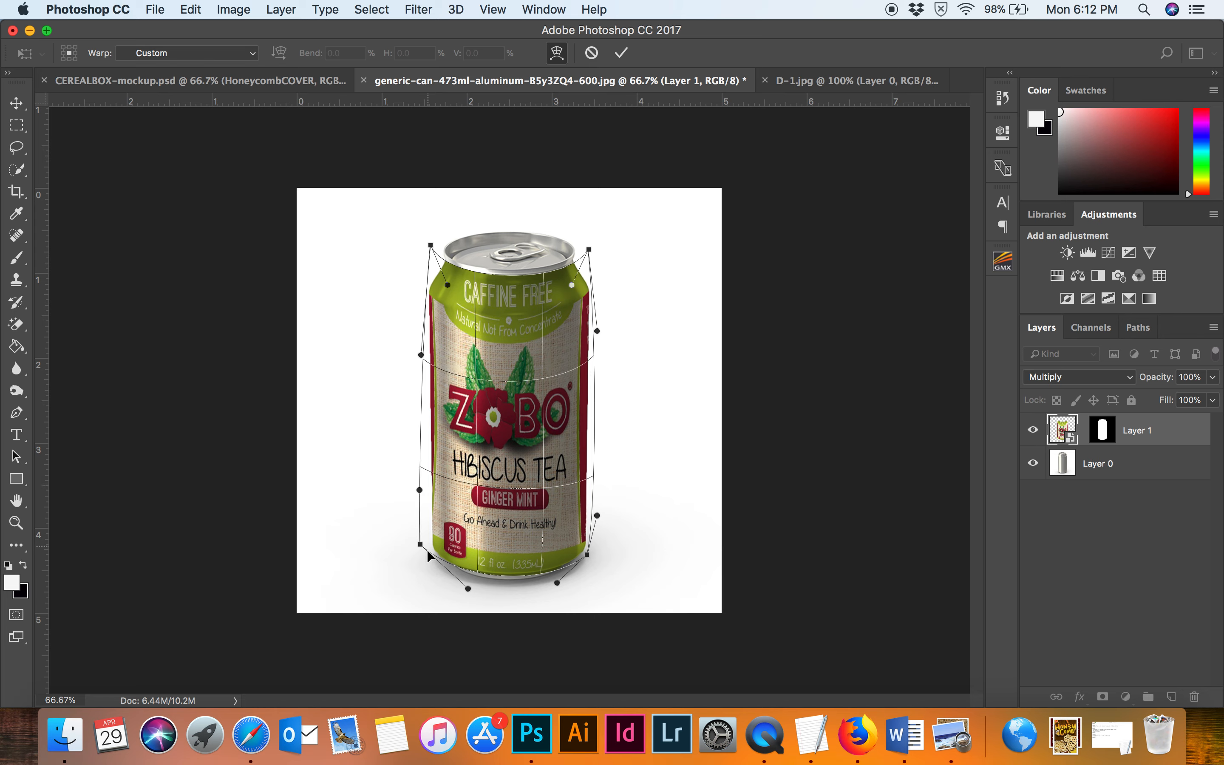
pyautogui.moveTo(423, 550); pyautogui.dragTo(430, 550)
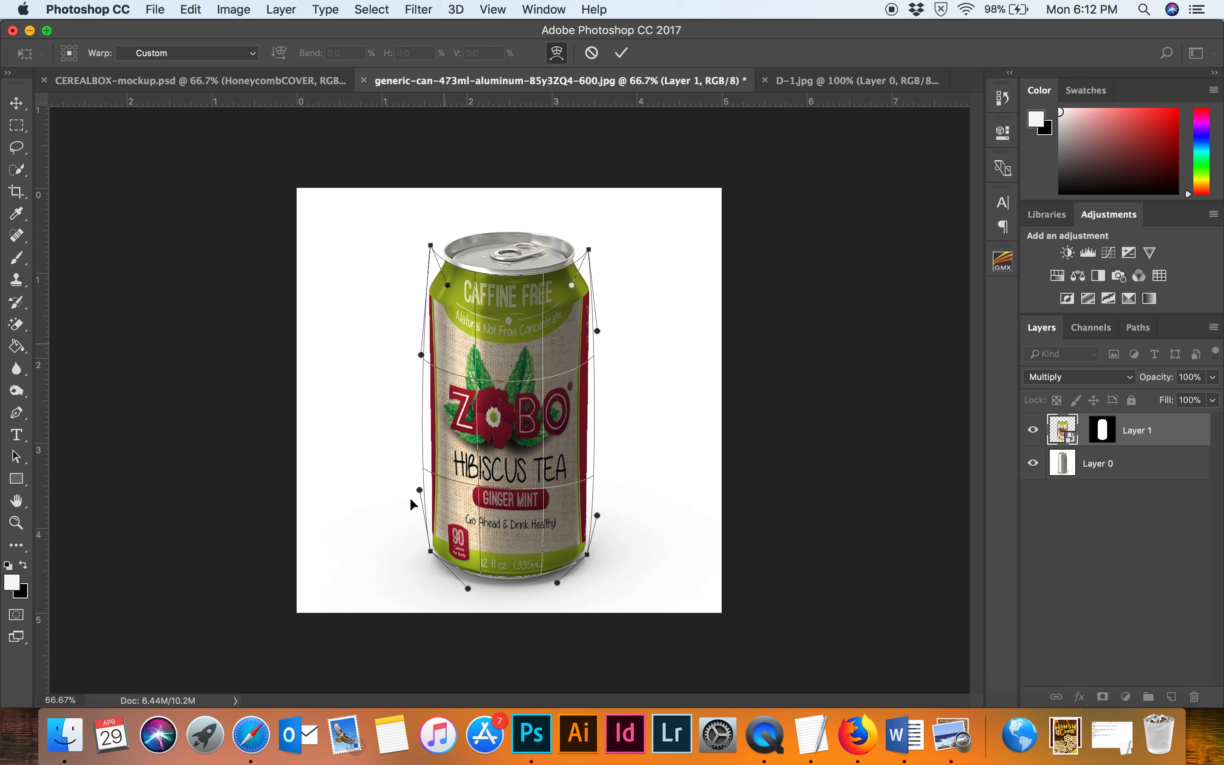
pyautogui.moveTo(597, 515); pyautogui.dragTo(604, 517)
pyautogui.moveTo(597, 332); pyautogui.dragTo(604, 327)
pyautogui.press('Return')
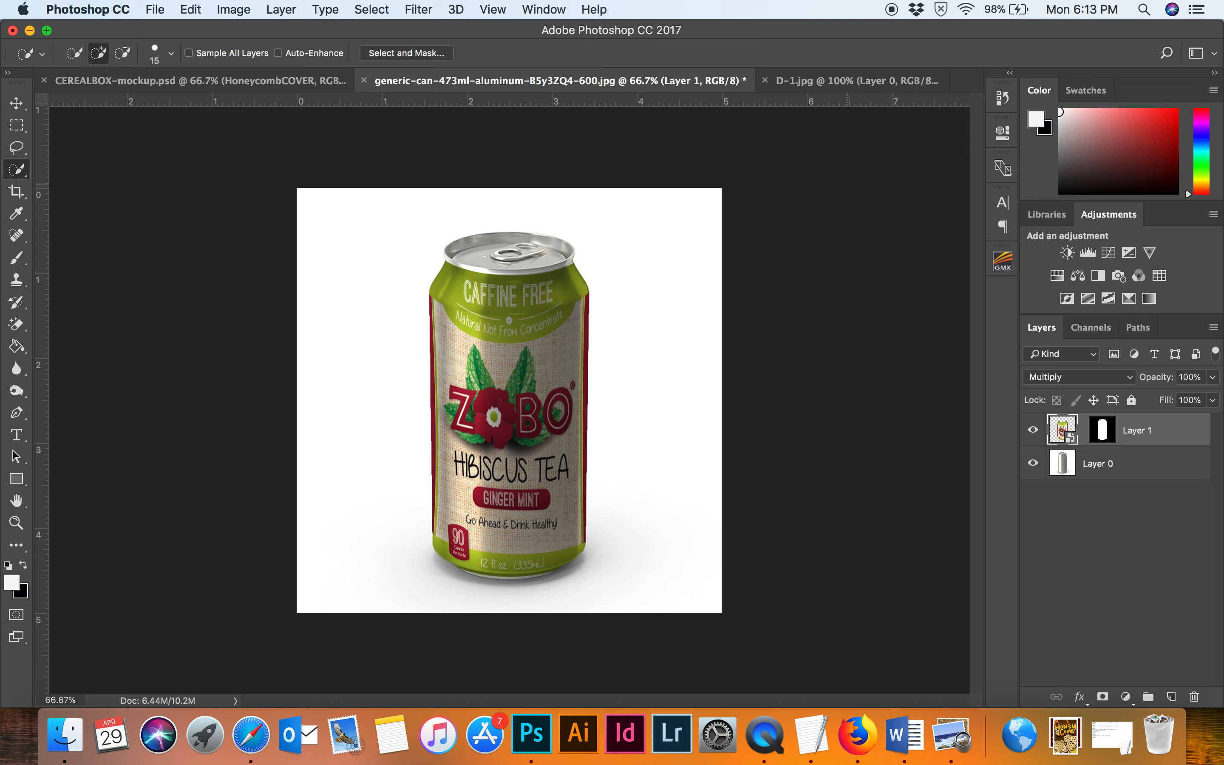
# Switch to the D-1.jpg snack bag mockup document.
pyautogui.click(876, 83)
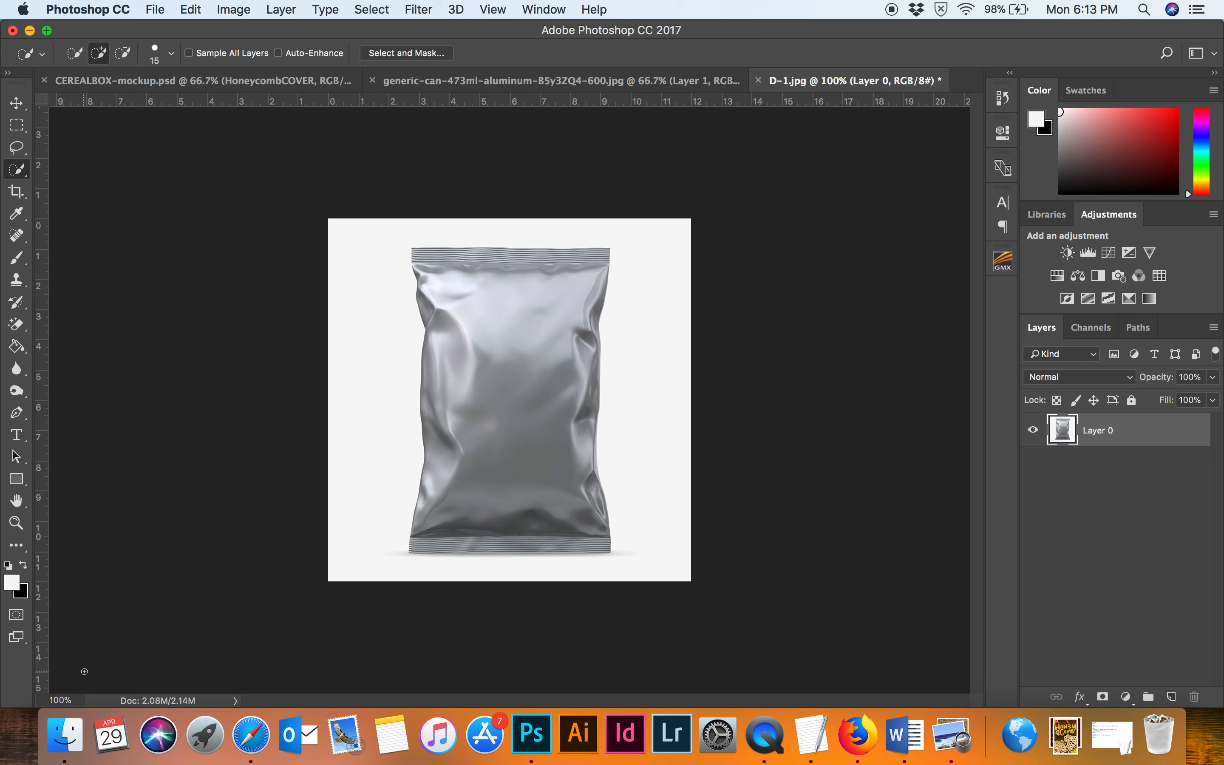
# Place the potato chips artwork file from the Downloads folder into the snack bag document.
pyautogui.click(65, 735)
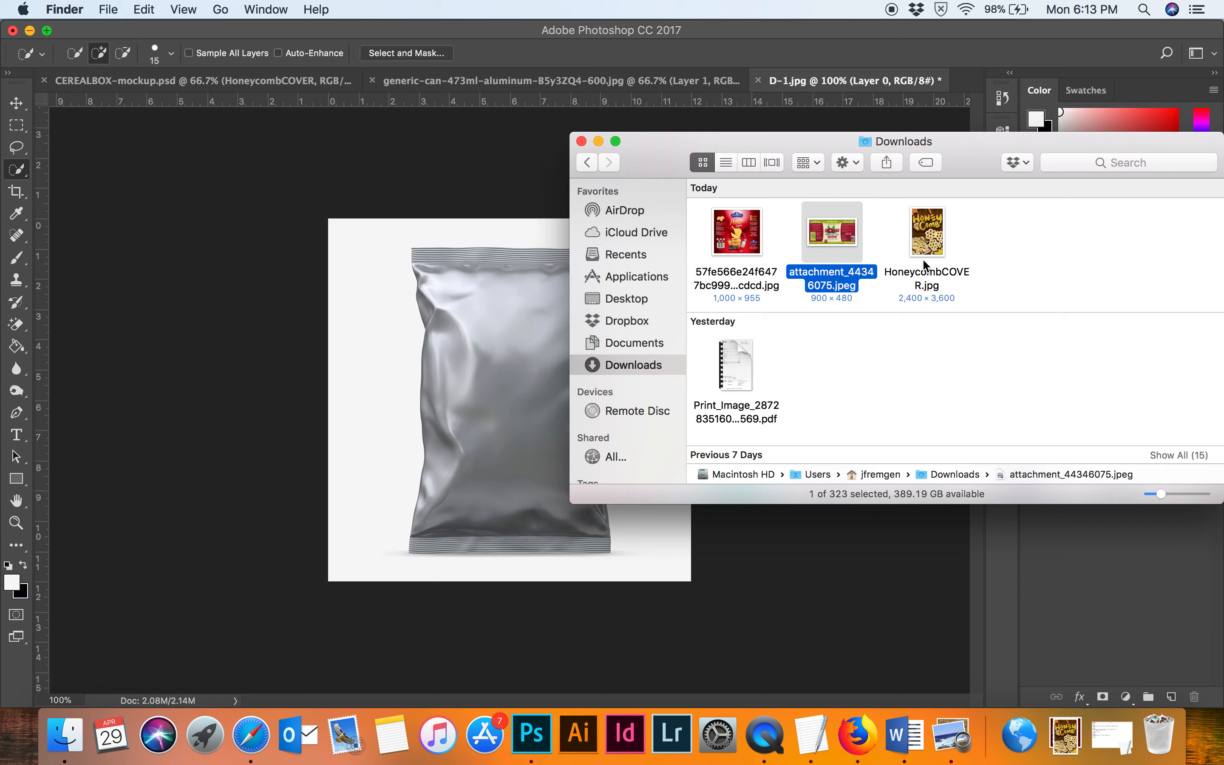
pyautogui.moveTo(736, 234); pyautogui.dragTo(440, 329)
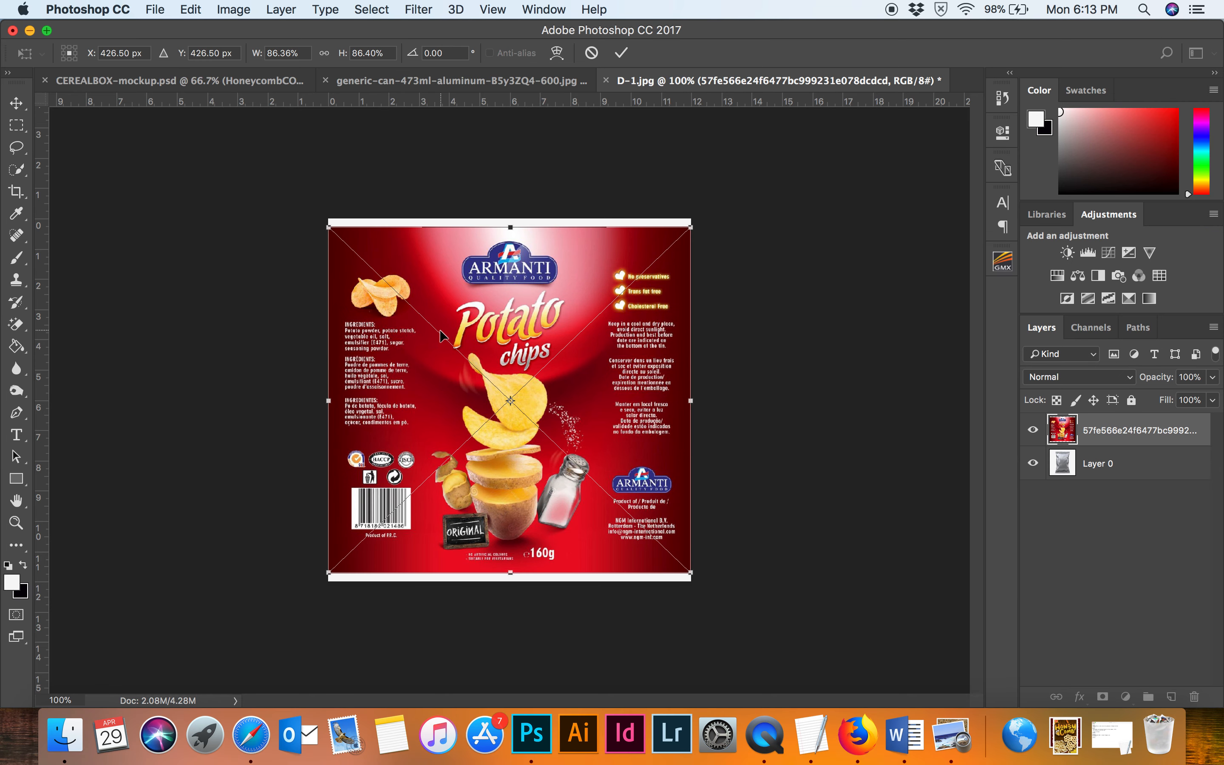
pyautogui.press('Return')
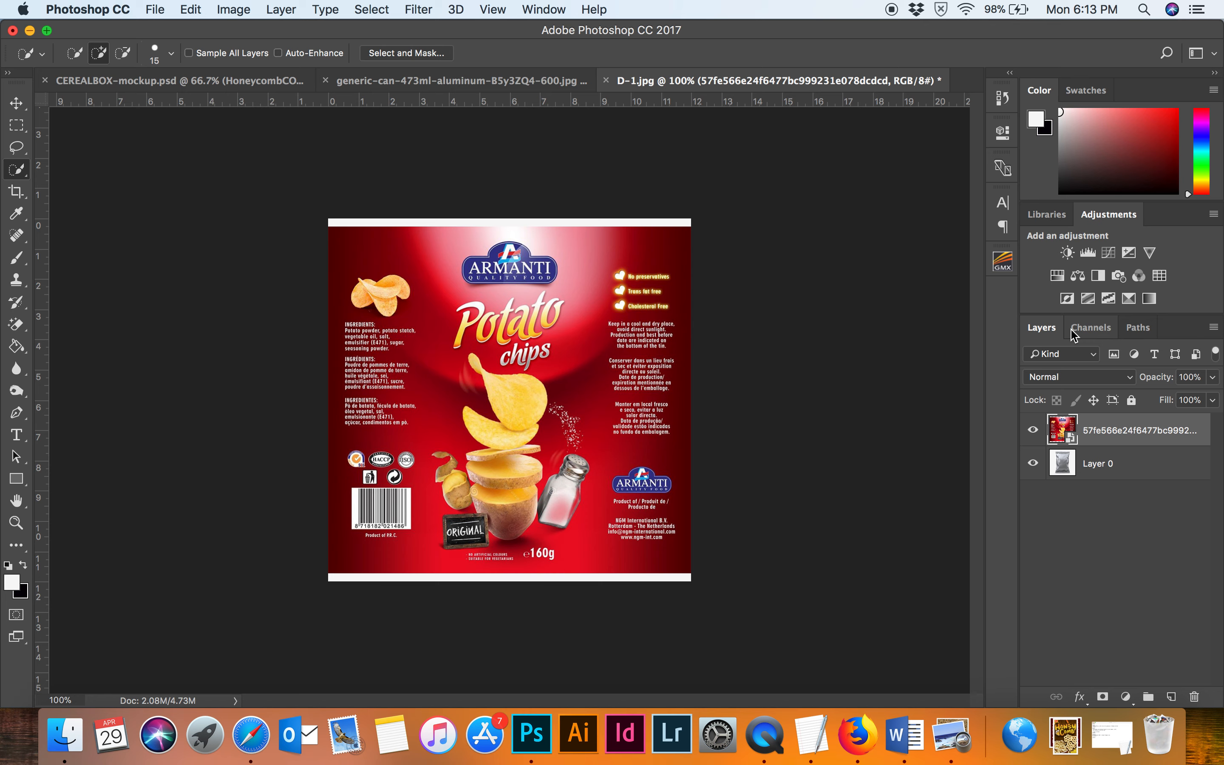
# Convert the artwork layer to a smart object and set its blend mode to Multiply.
pyautogui.rightClick(1145, 438)
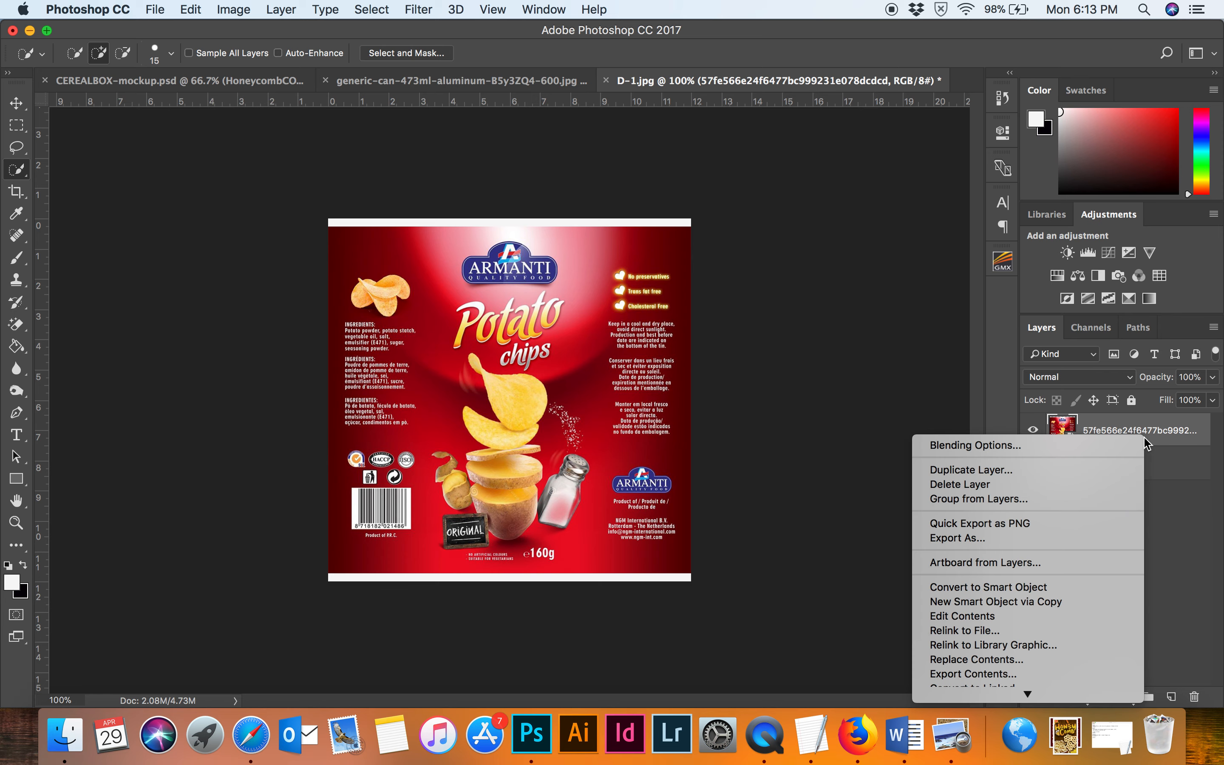
pyautogui.click(1064, 589)
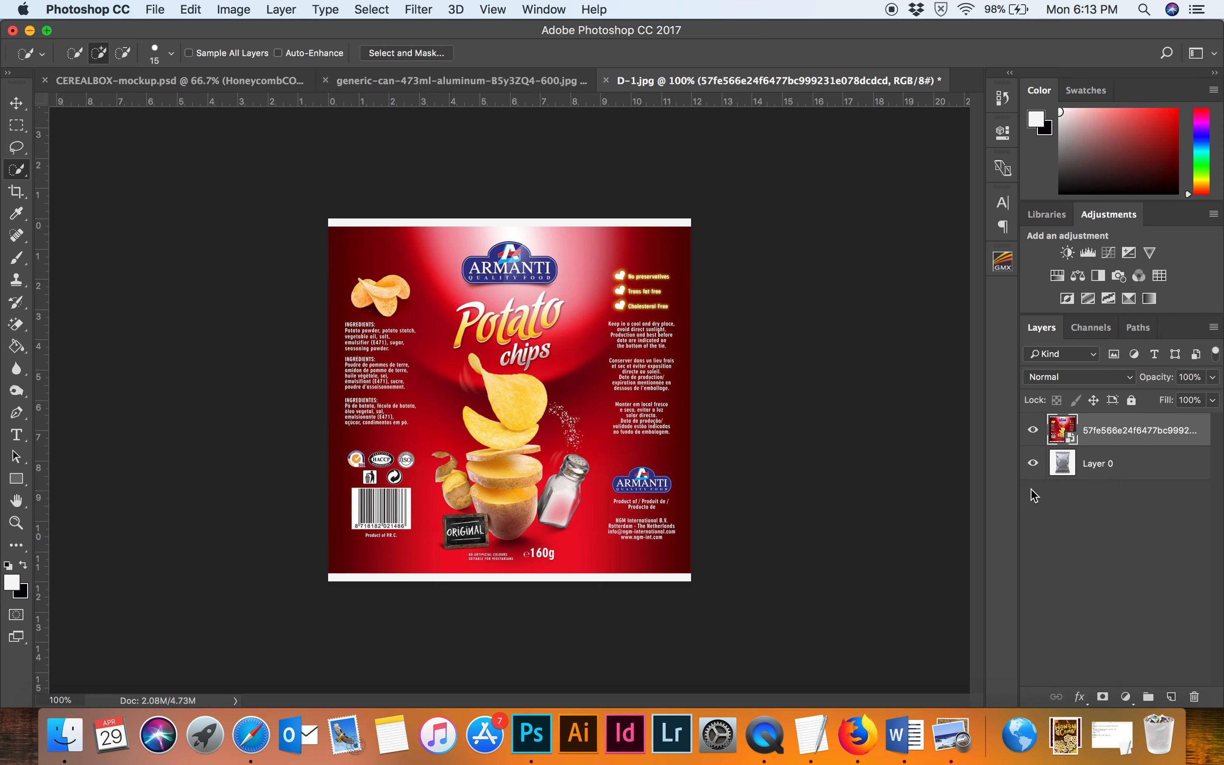
pyautogui.click(1069, 383)
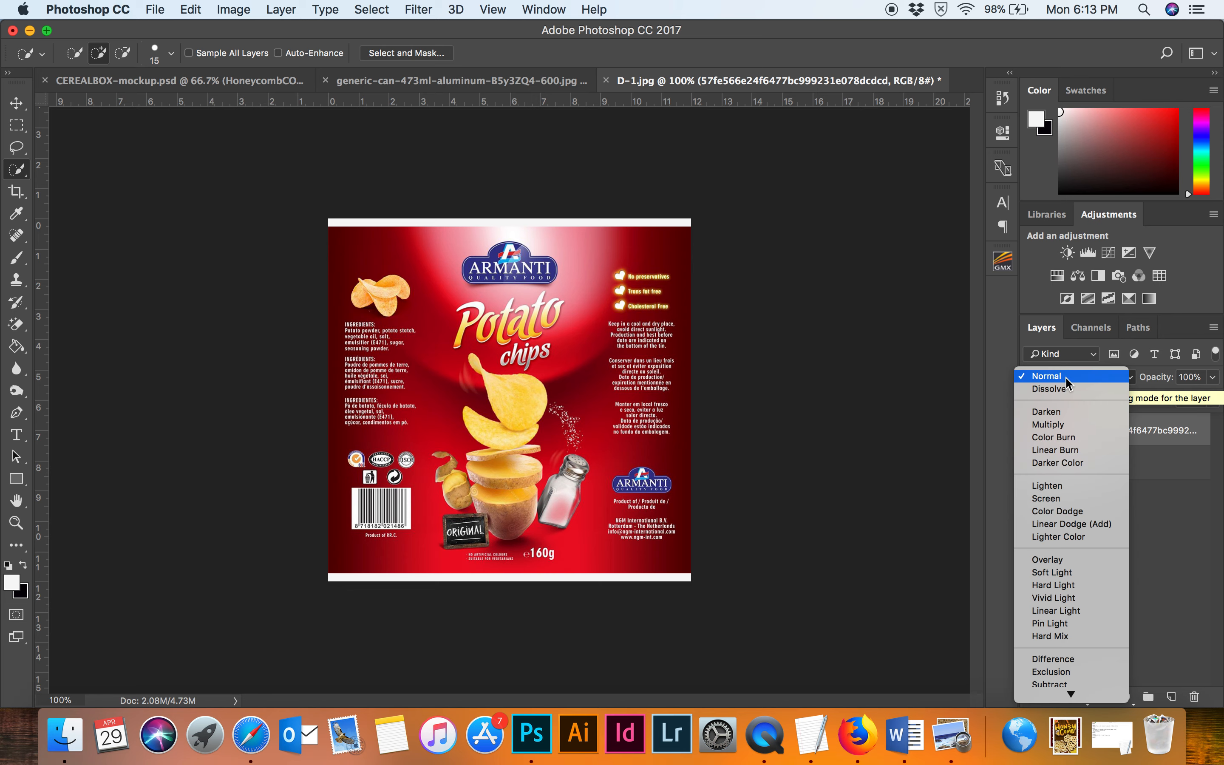
pyautogui.scroll(-1, 1078, 434)
pyautogui.click(1078, 434)
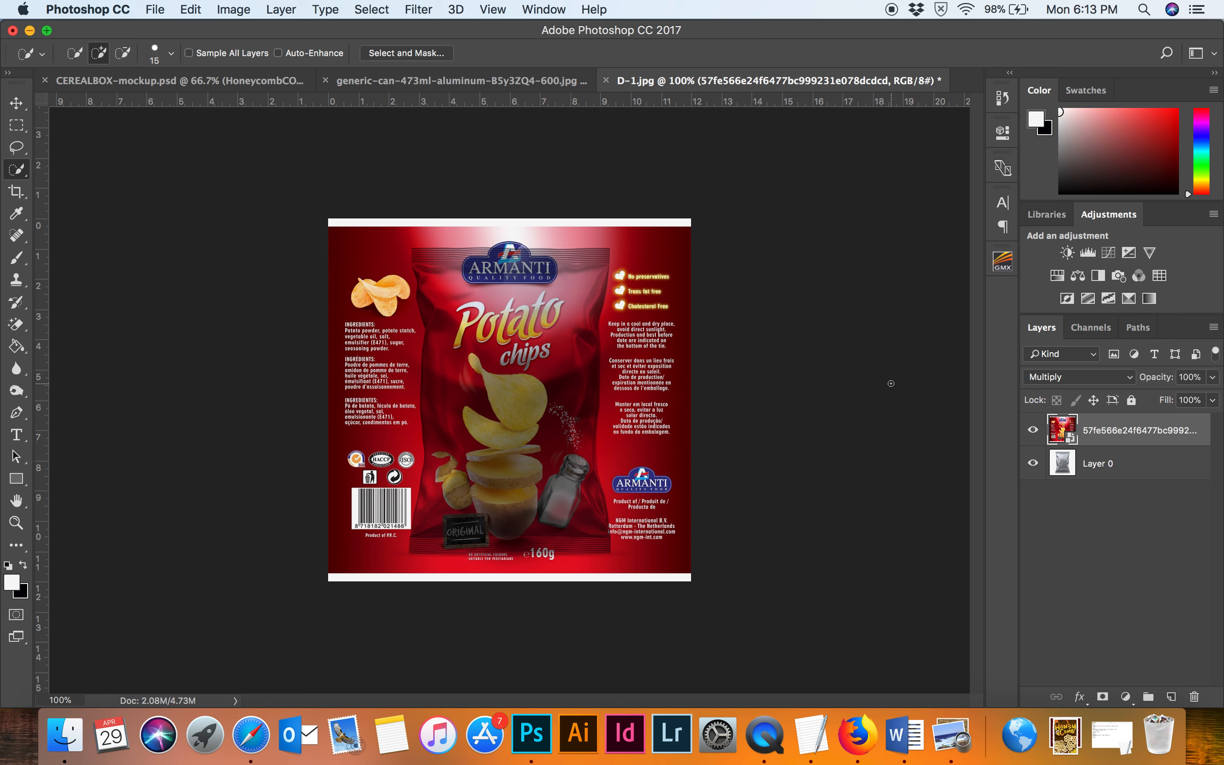
# Free Transform the artwork, scaling it down from a corner to roughly cover the bag.
pyautogui.press('super+t')
pyautogui.moveTo(696, 226); pyautogui.dragTo(681, 250)
pyautogui.press('Return')
pyautogui.press('w')
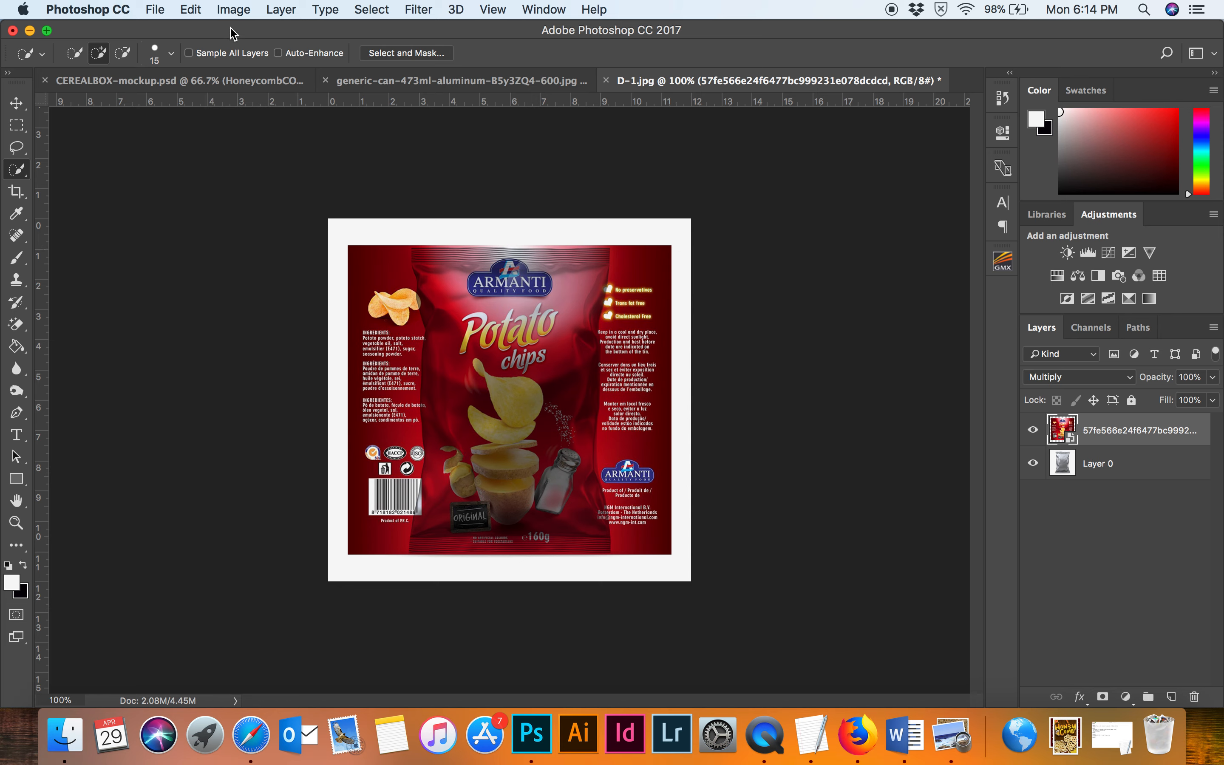
# Warp the artwork, nudging its side handles to follow the bag's crumpled edges, and commit the warp.
pyautogui.click(191, 9)
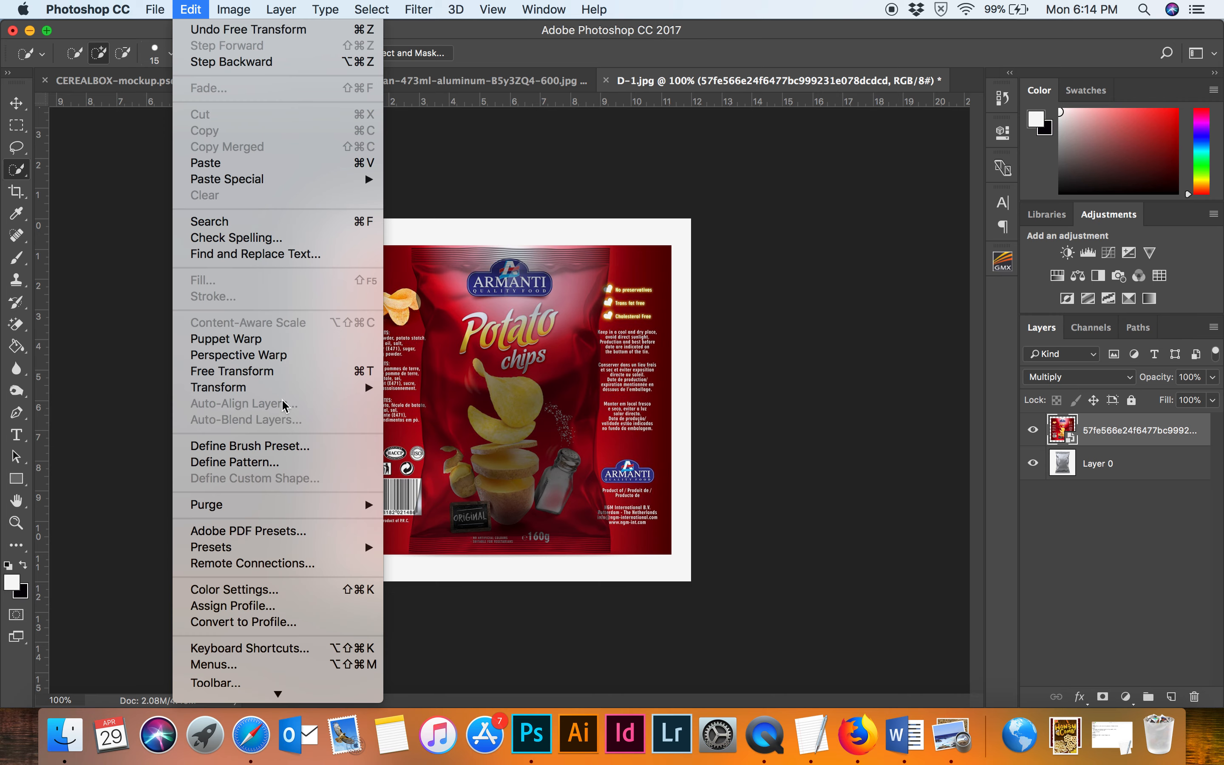
pyautogui.moveTo(296, 400)
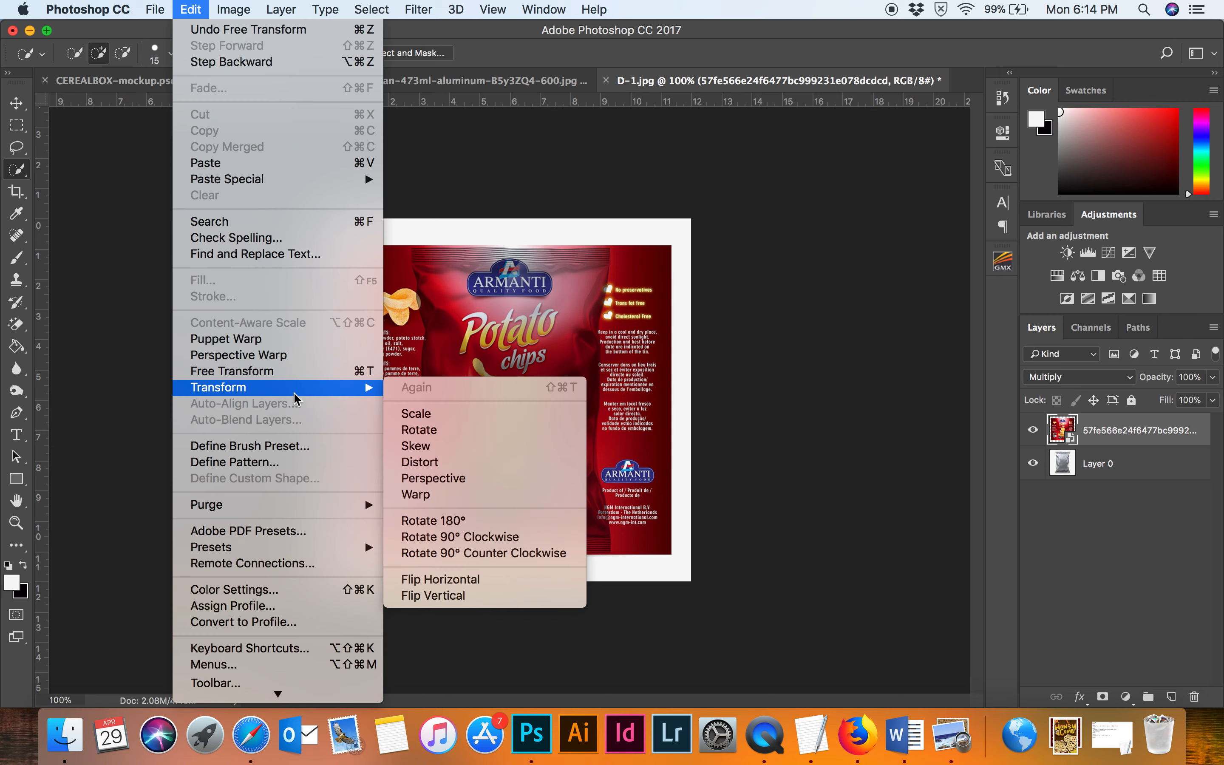
pyautogui.click(415, 495)
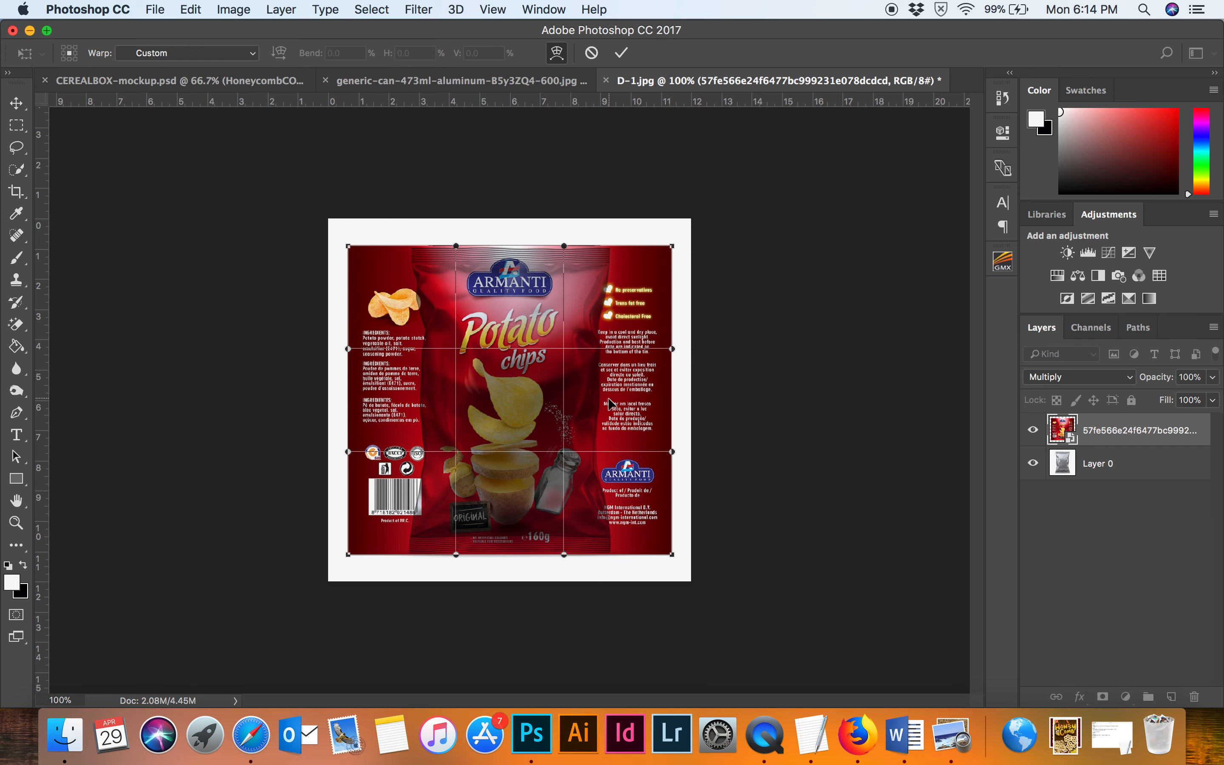
pyautogui.moveTo(626, 411); pyautogui.dragTo(617, 411)
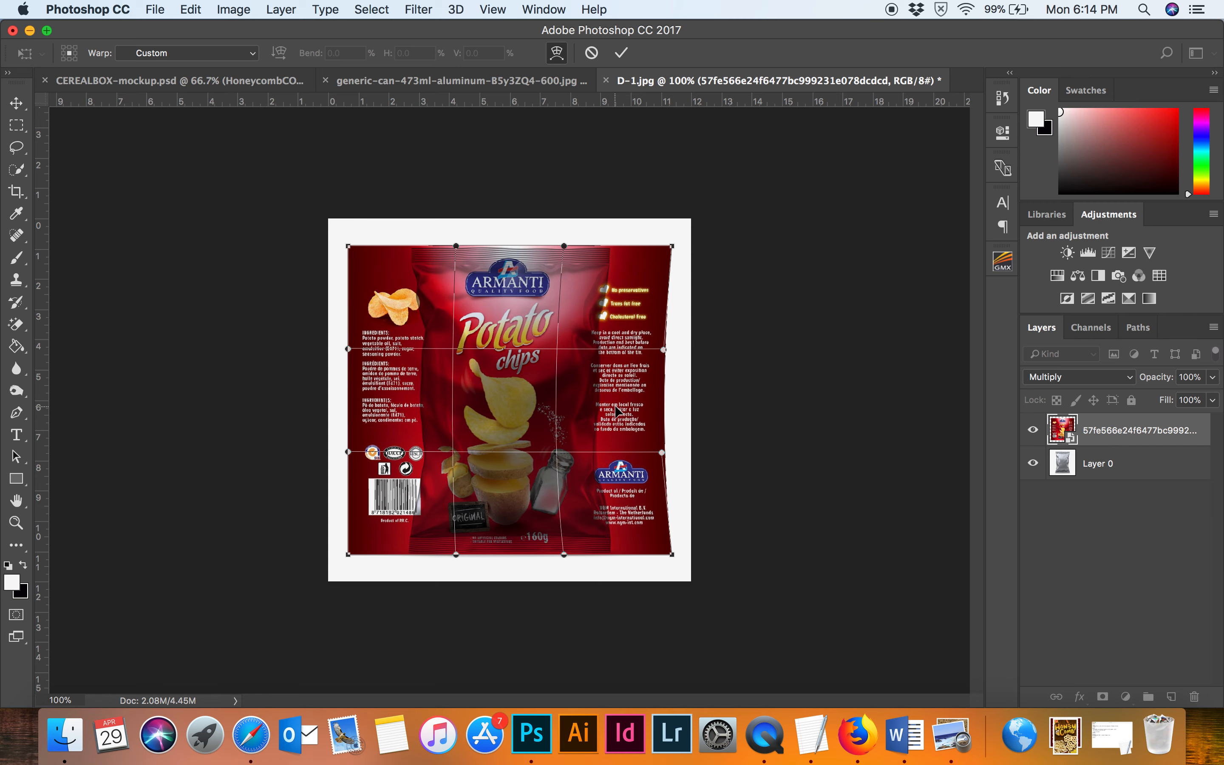
pyautogui.moveTo(421, 404); pyautogui.dragTo(427, 403)
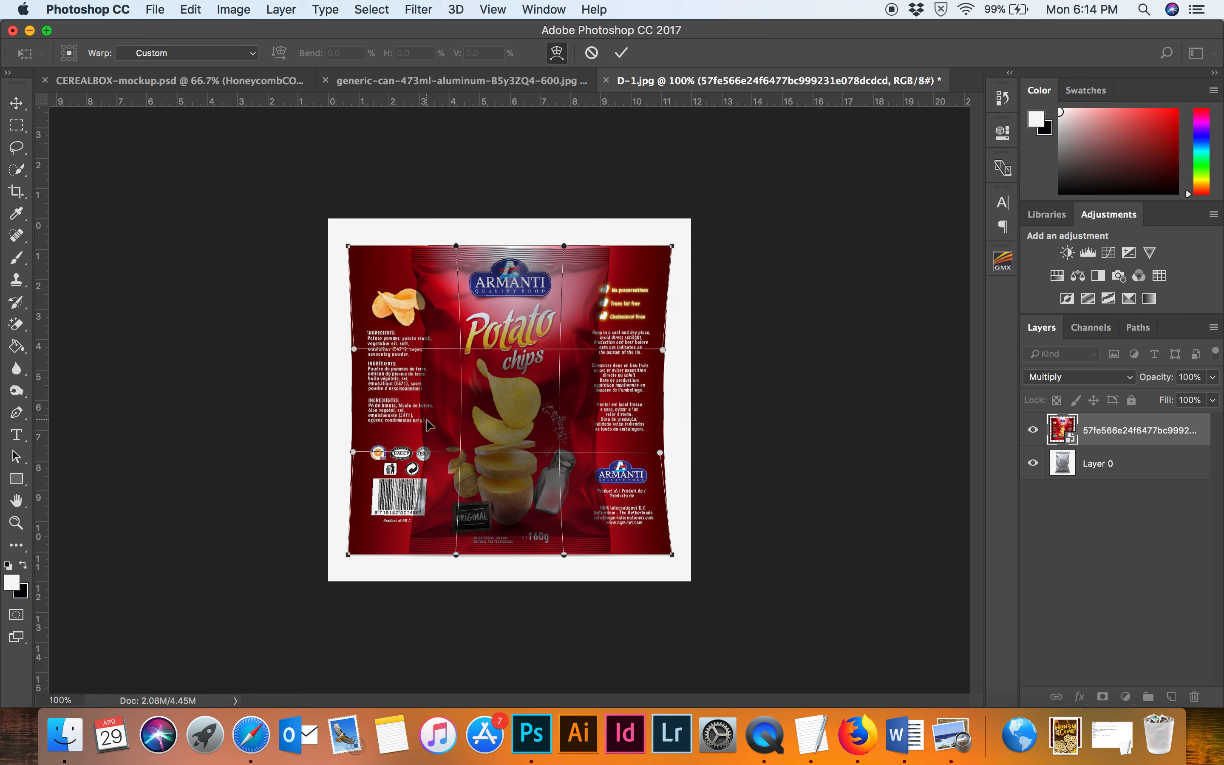
pyautogui.moveTo(427, 421); pyautogui.dragTo(428, 420)
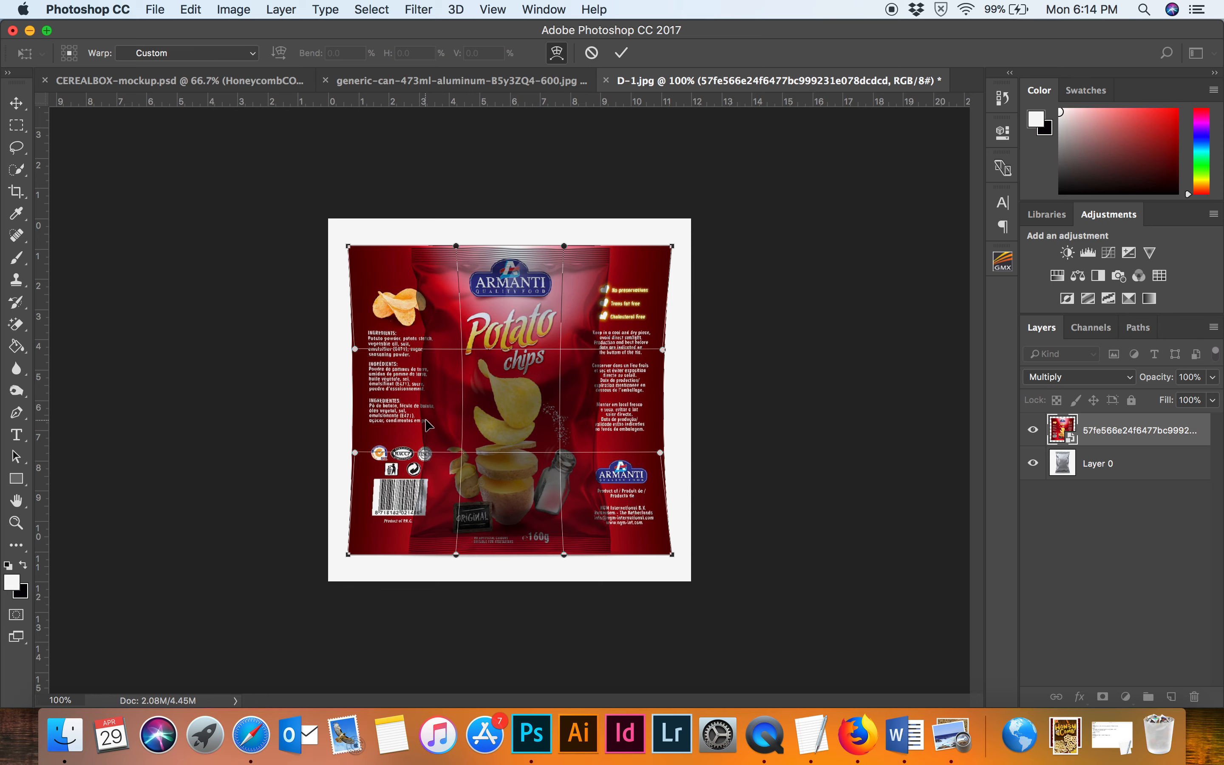
pyautogui.moveTo(642, 431); pyautogui.dragTo(644, 430)
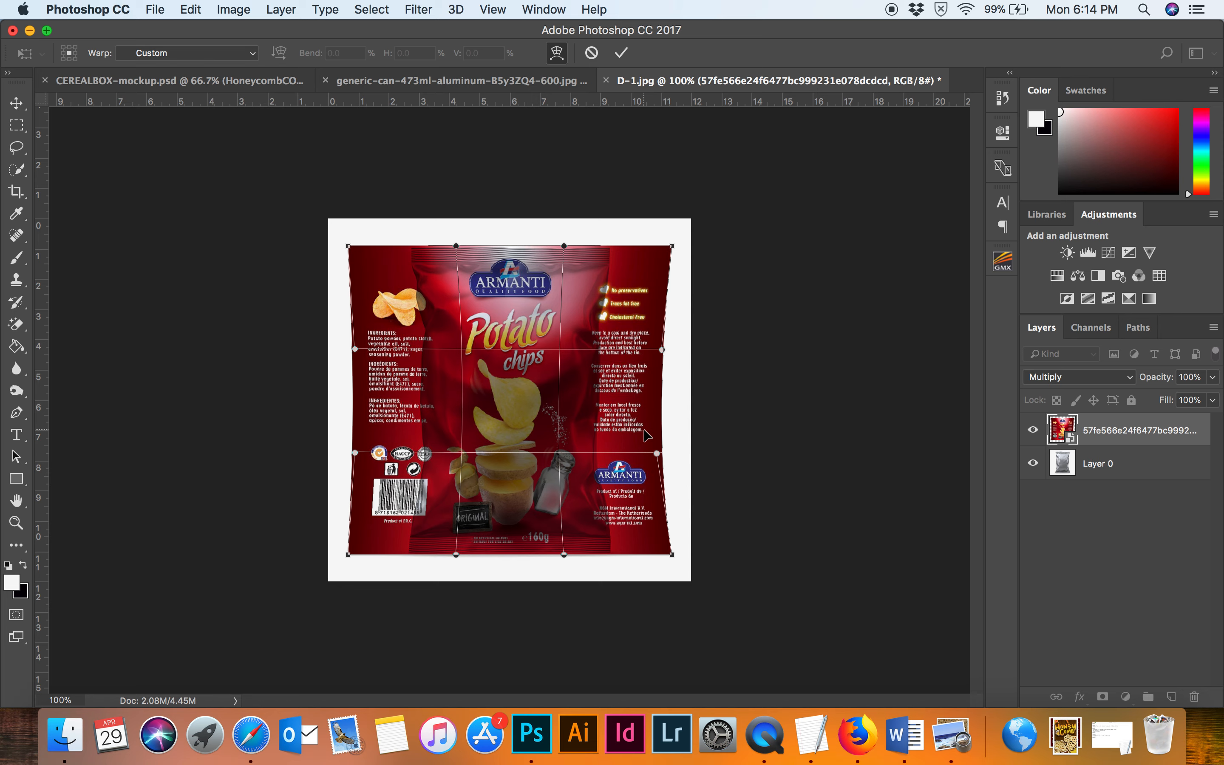
pyautogui.press('Return')
pyautogui.press('w')
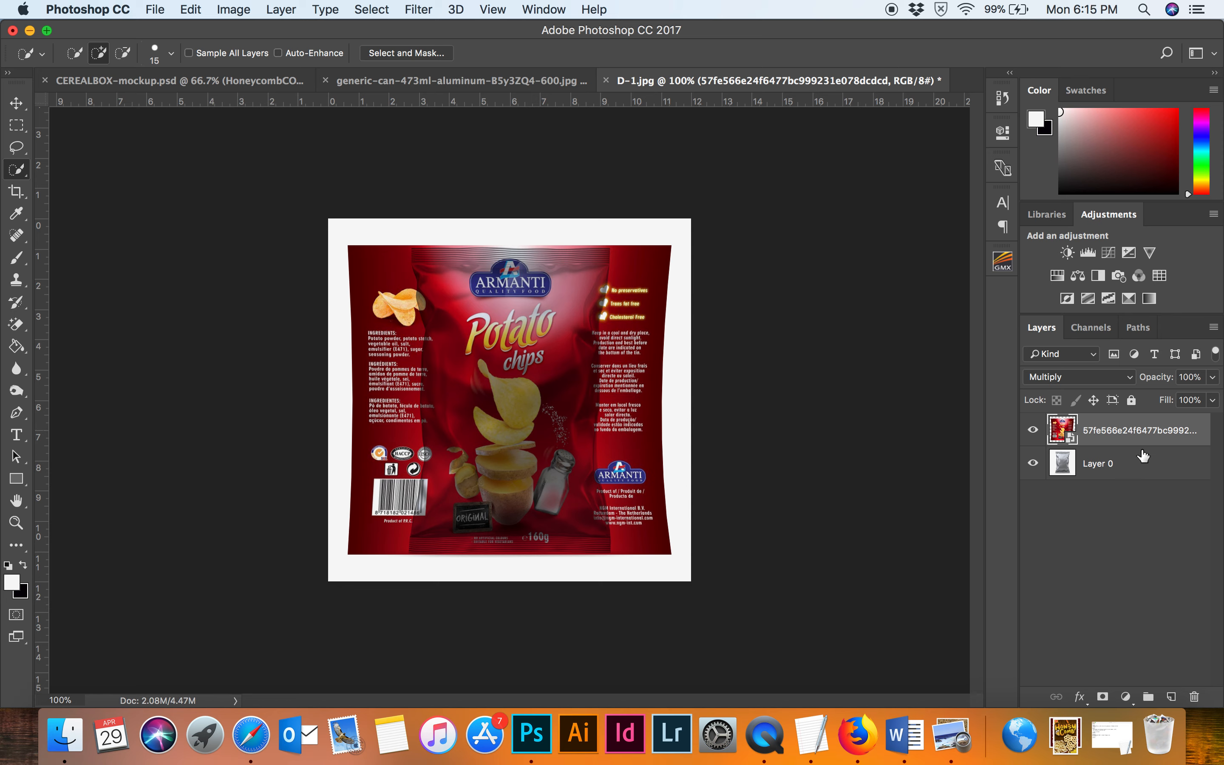
# Hide the artwork layer and select the bag body on Layer 0 with the Quick Selection tool, subtracting the shadow.
pyautogui.click(1033, 430)
pyautogui.click(1106, 471)
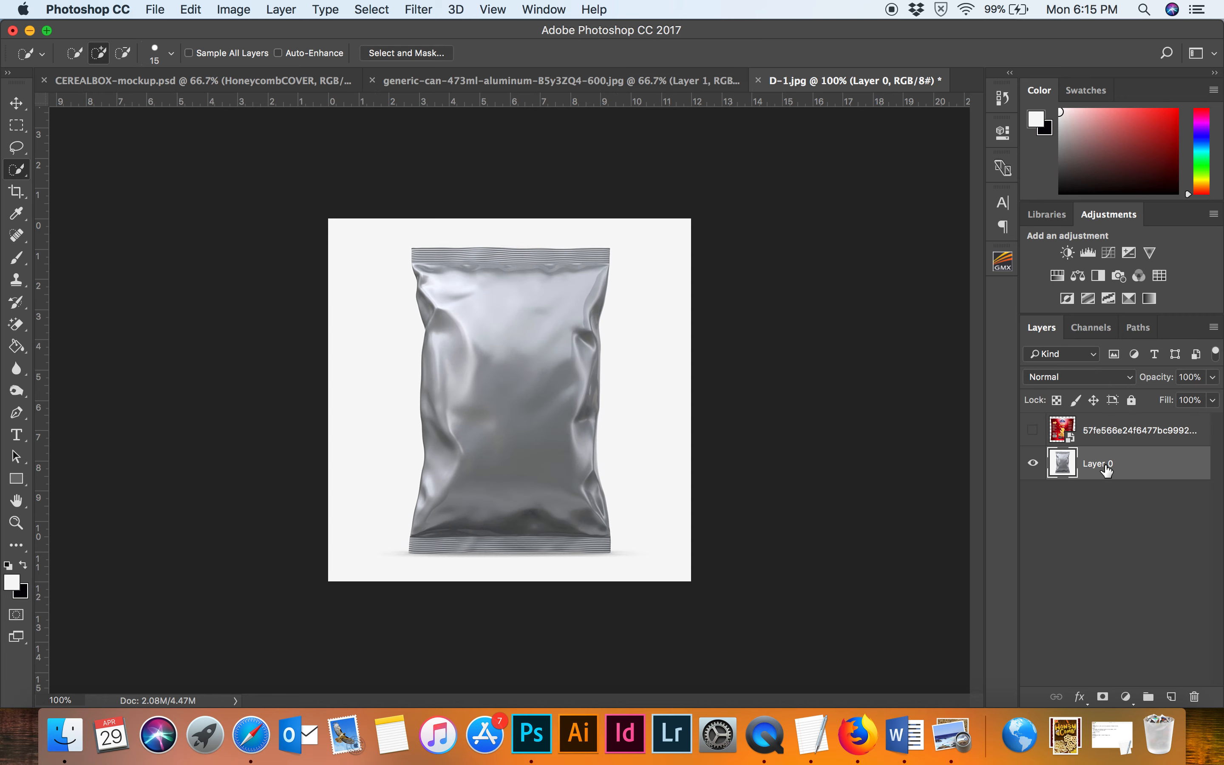
pyautogui.press('super+plus')
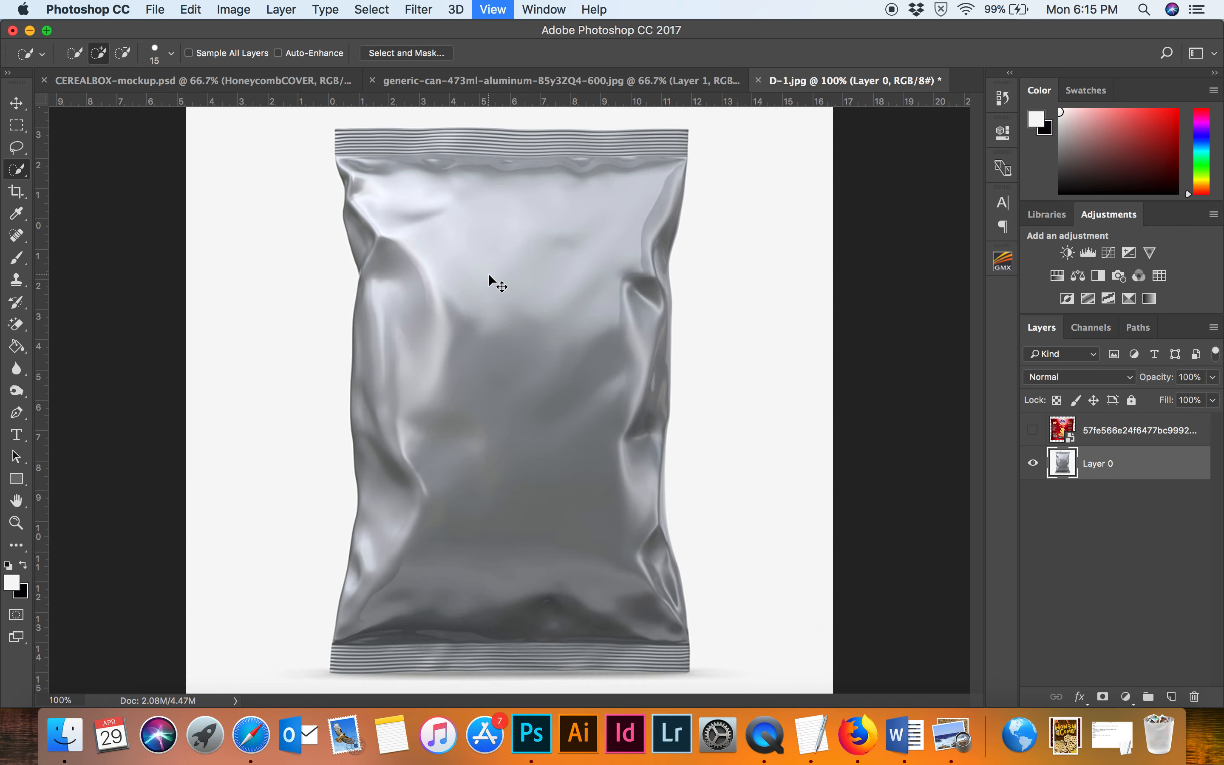
pyautogui.scroll(2, 423, 211)
pyautogui.moveTo(334, 143)
pyautogui.mouseDown()
pyautogui.moveTo(632, 157)
pyautogui.moveTo(617, 428)
pyautogui.mouseUp()
pyautogui.scroll(-5, 625, 496)
pyautogui.moveTo(668, 384); pyautogui.dragTo(671, 474)
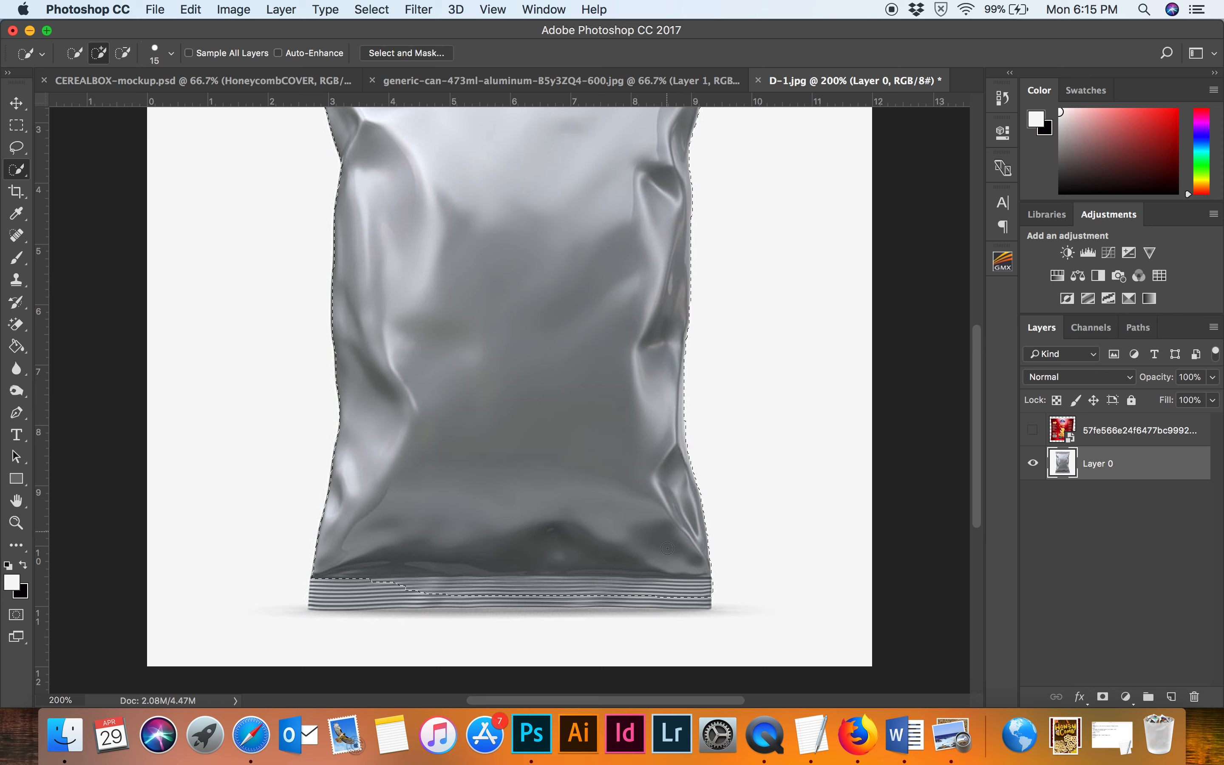
pyautogui.moveTo(703, 598)
pyautogui.mouseDown()
pyautogui.moveTo(317, 602)
pyautogui.moveTo(400, 612)
pyautogui.mouseUp()
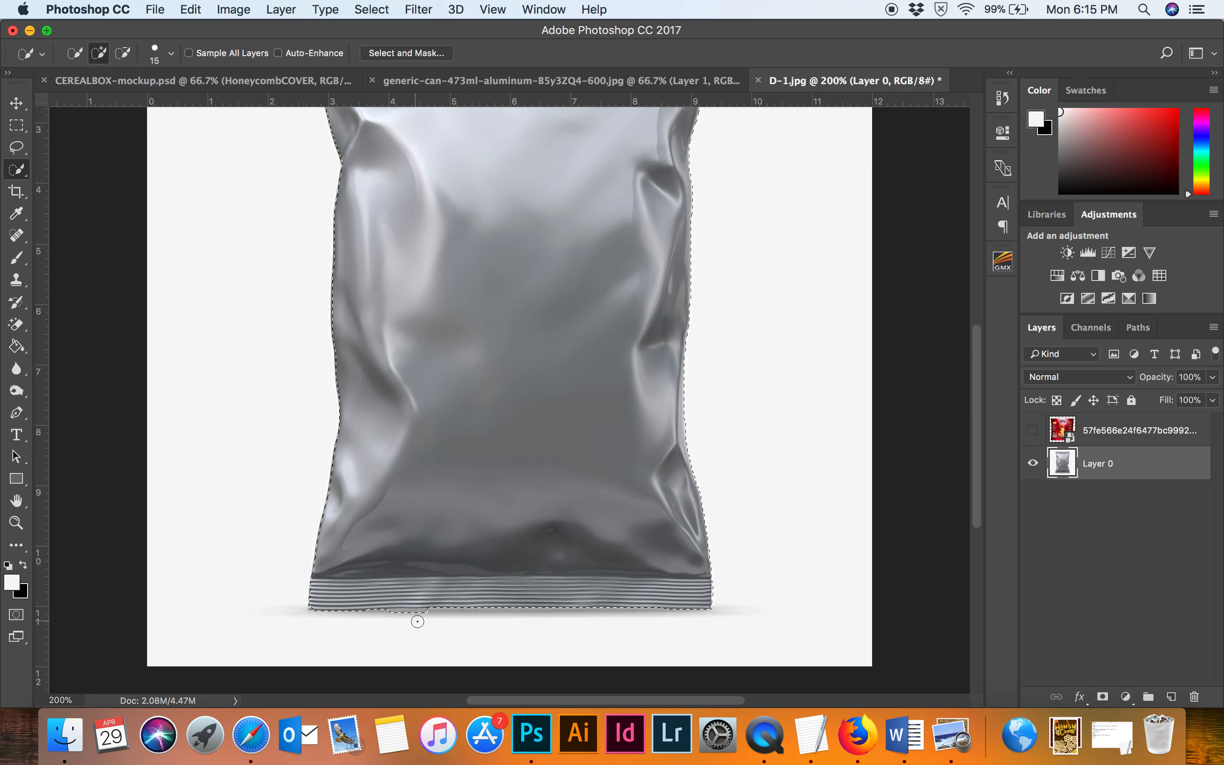
pyautogui.press('alt')
pyautogui.moveTo(424, 619); pyautogui.dragTo(391, 619)
pyautogui.scroll(8, 394, 390)
pyautogui.scroll(1, 394, 390)
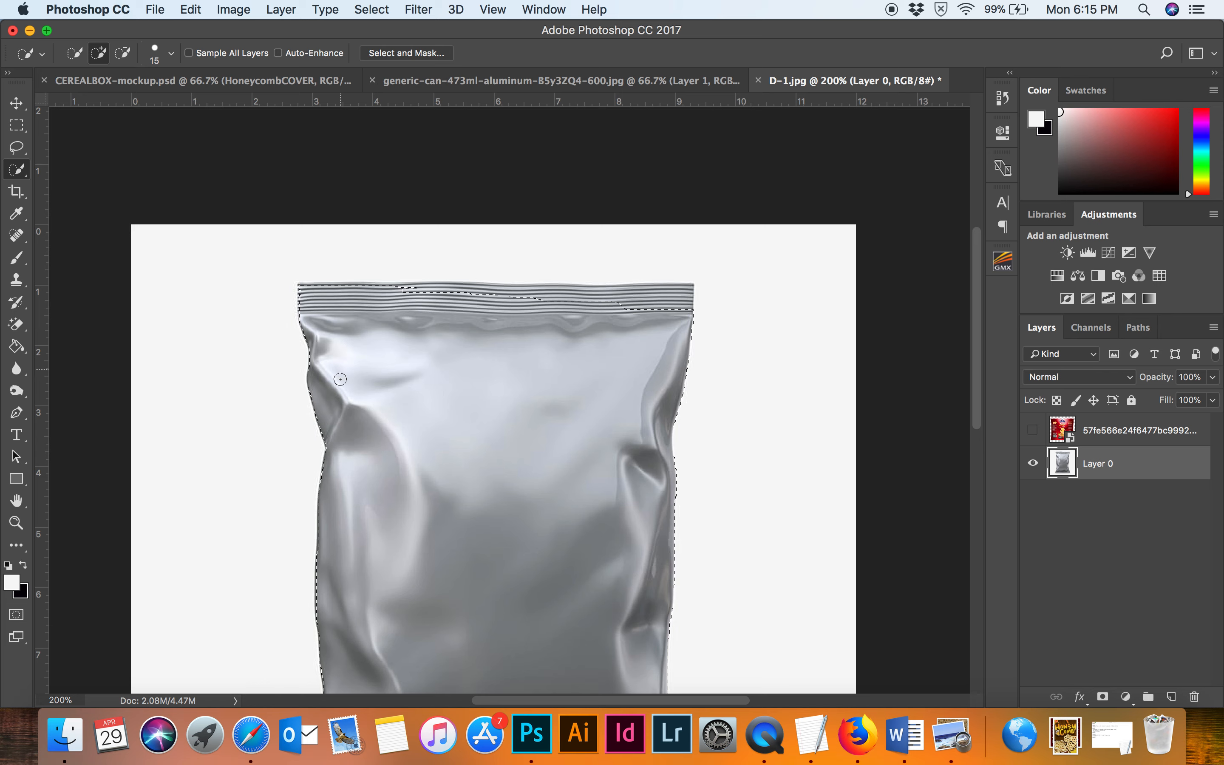
pyautogui.moveTo(407, 300); pyautogui.dragTo(533, 294)
pyautogui.moveTo(346, 285); pyautogui.dragTo(383, 290)
pyautogui.scroll(-10, 541, 436)
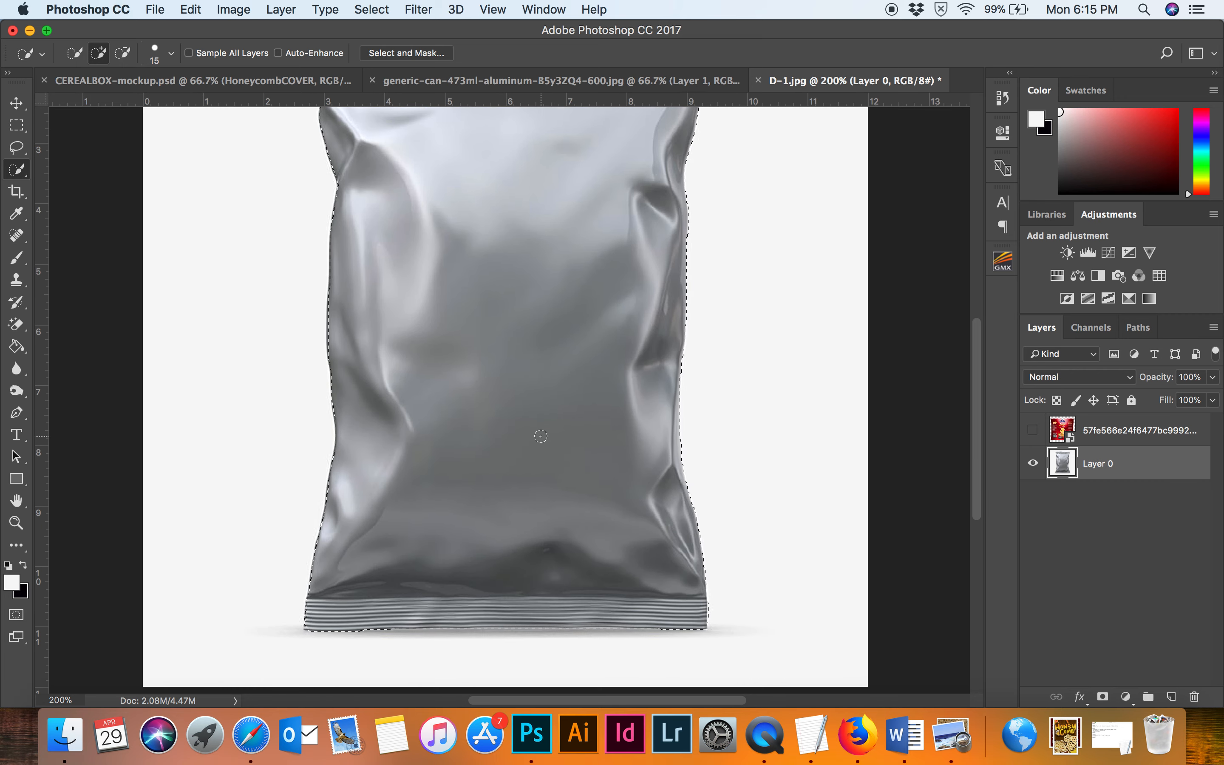
pyautogui.press('super+minus')
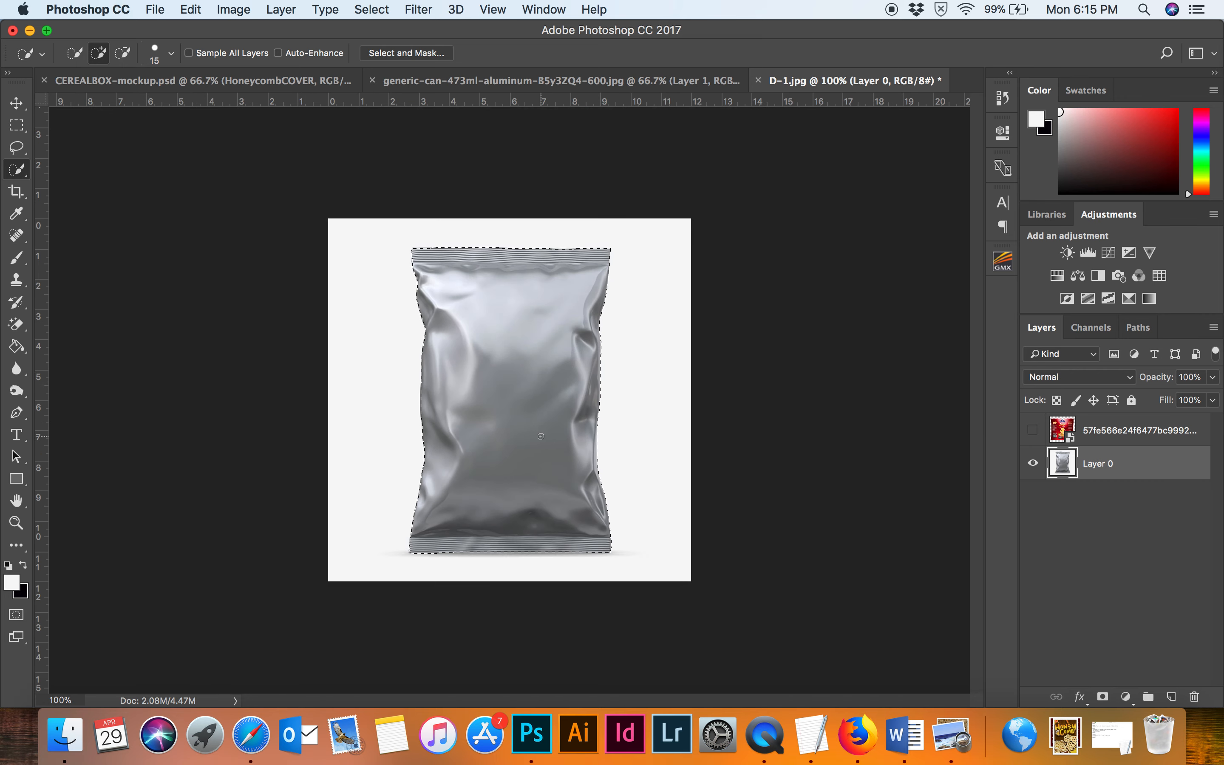
# Show and select the artwork layer, then add a layer mask from the bag selection.
pyautogui.click(1035, 431)
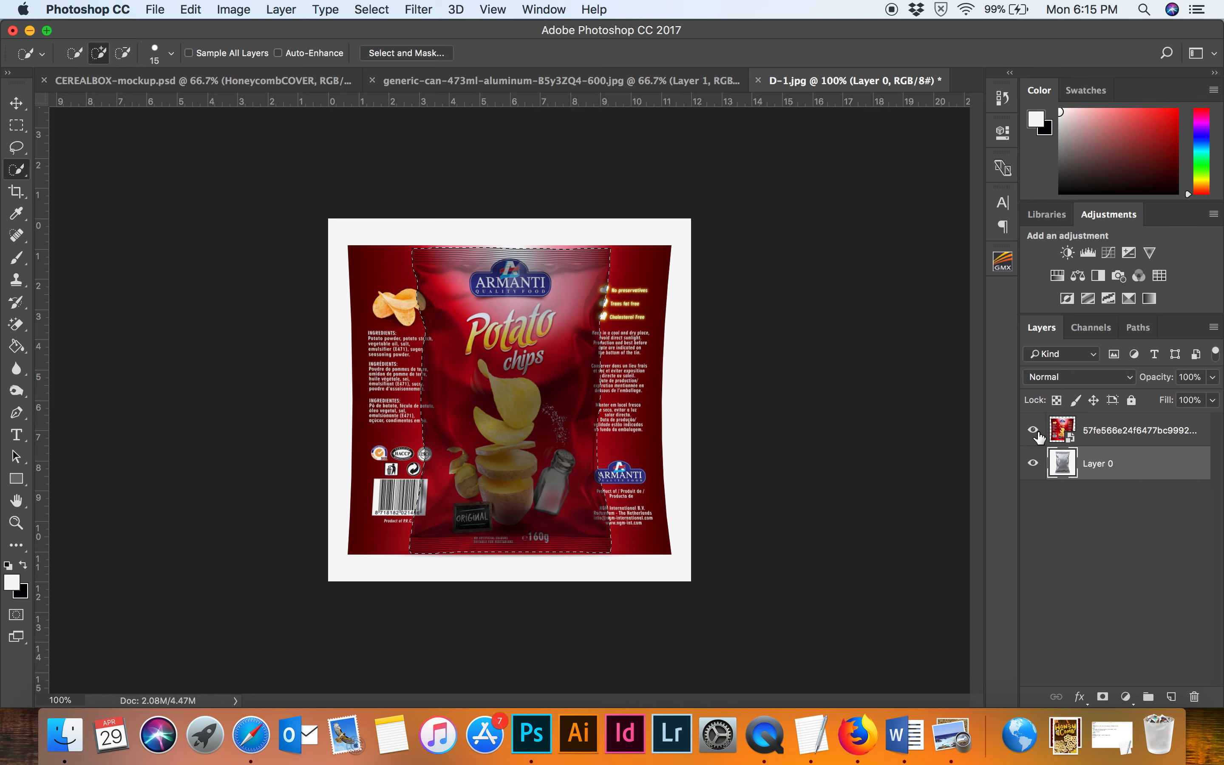
pyautogui.click(1108, 432)
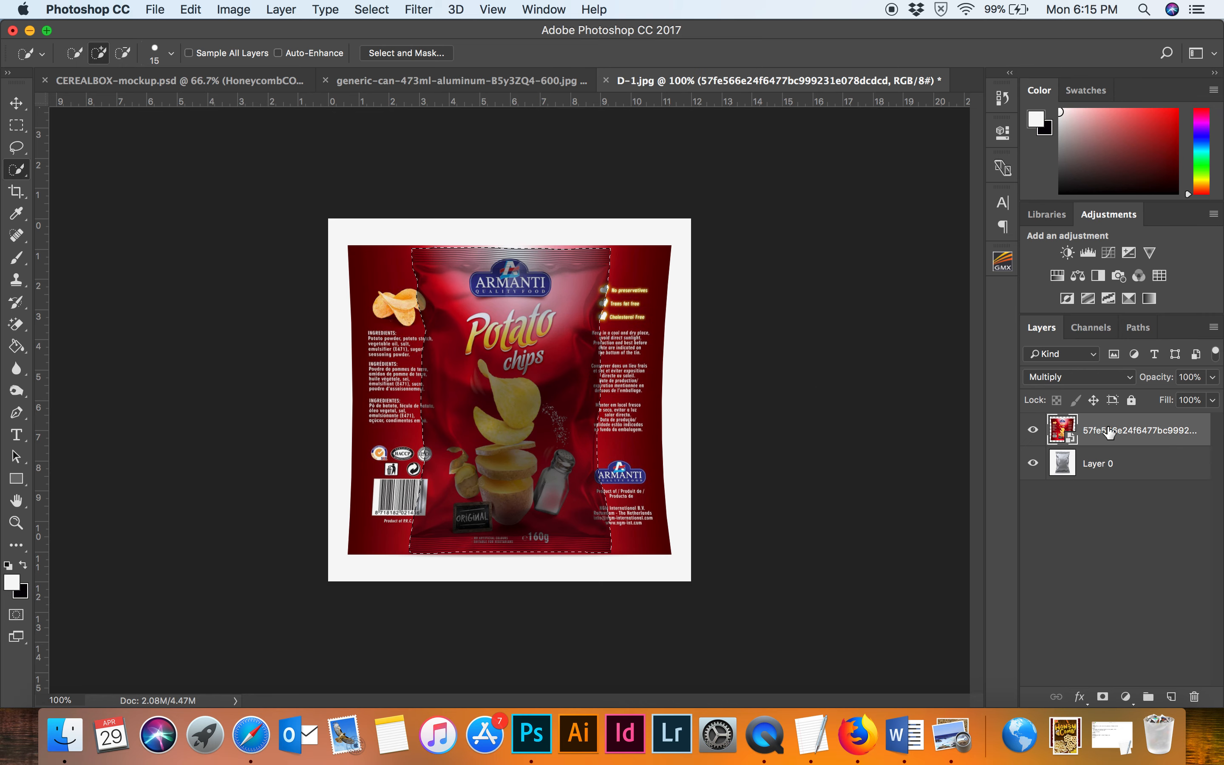
pyautogui.click(1104, 701)
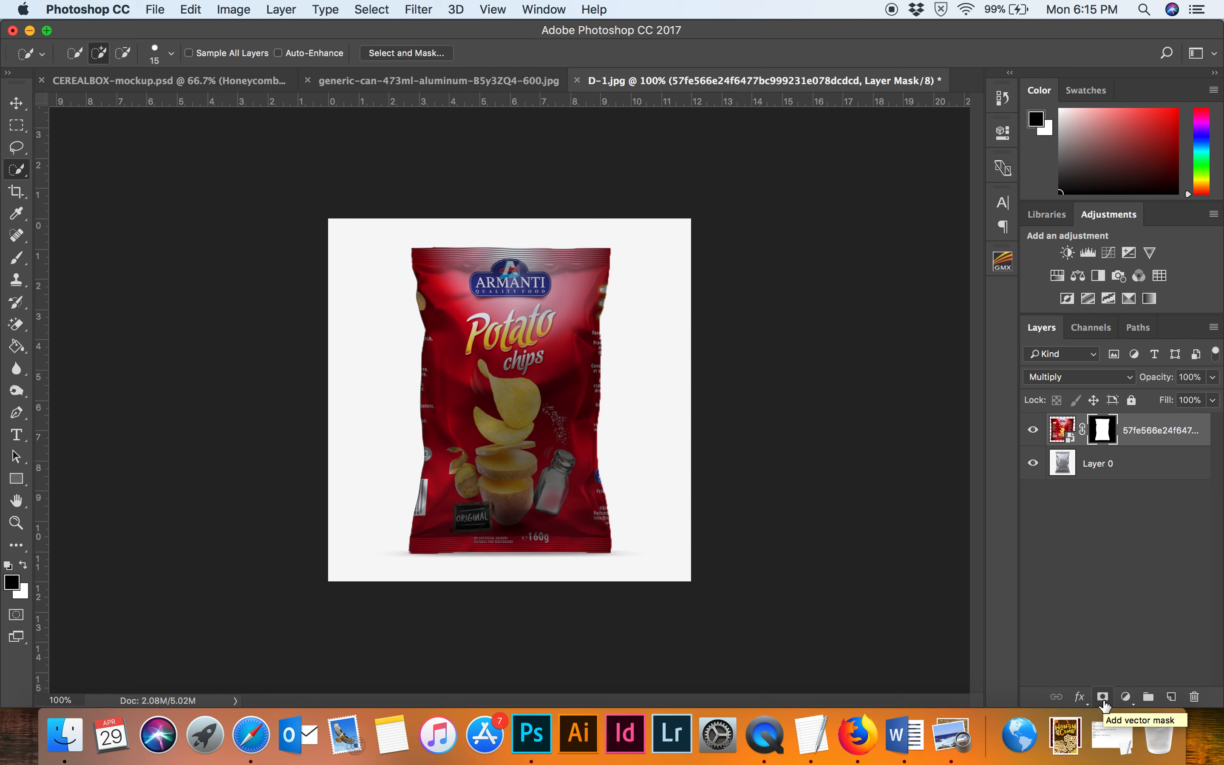